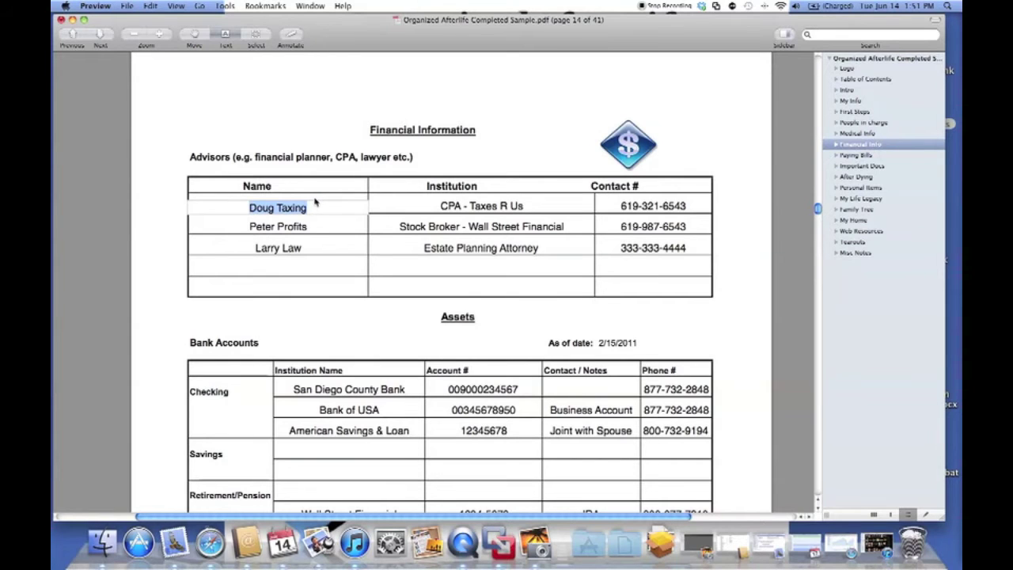
# Review the Advisors table under Financial Information and select the estate planning attorney's institution entry.
pyautogui.click(338, 132)
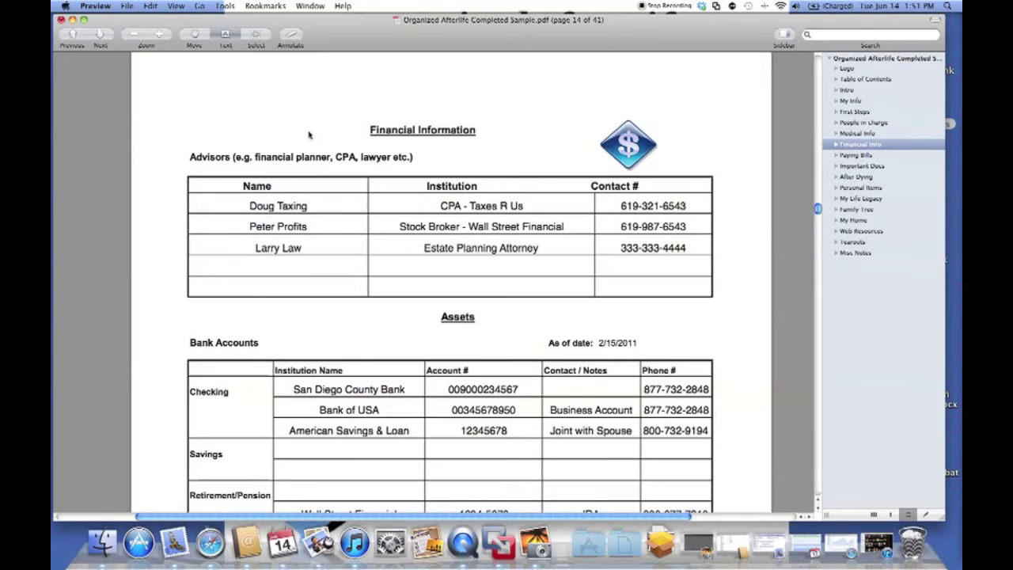
pyautogui.click(399, 237)
pyautogui.click(404, 251)
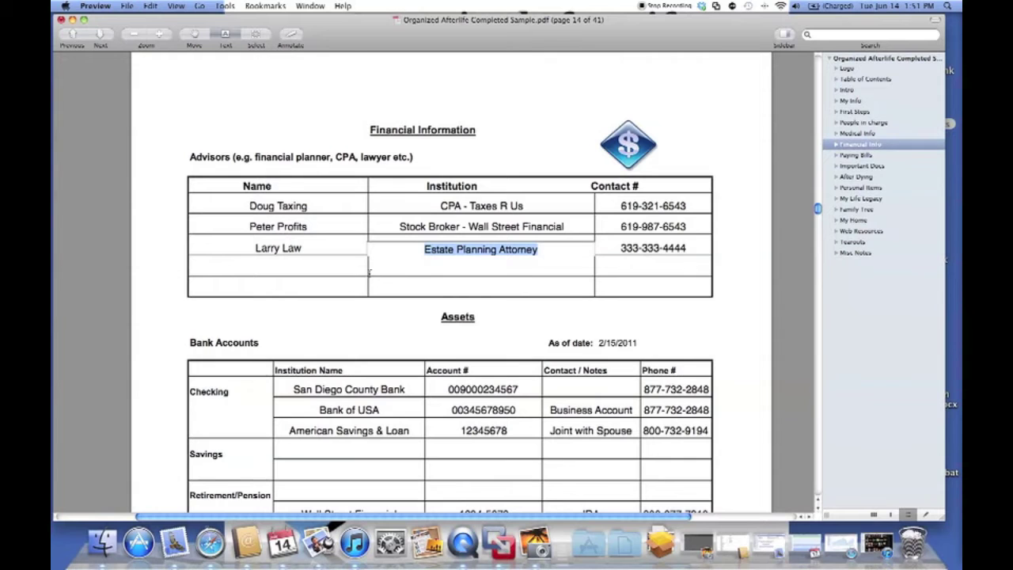
# Review the checking accounts under Bank Accounts, selecting the Bank of USA name, account number and note, and the Joint with Spouse note.
pyautogui.scroll(-2, 317, 271)
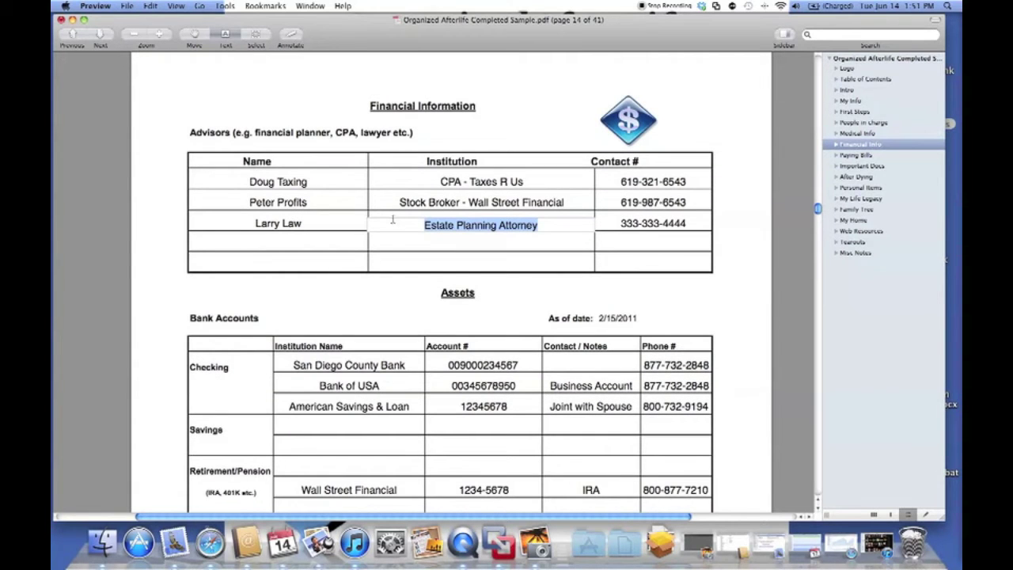
pyautogui.scroll(-3, 359, 229)
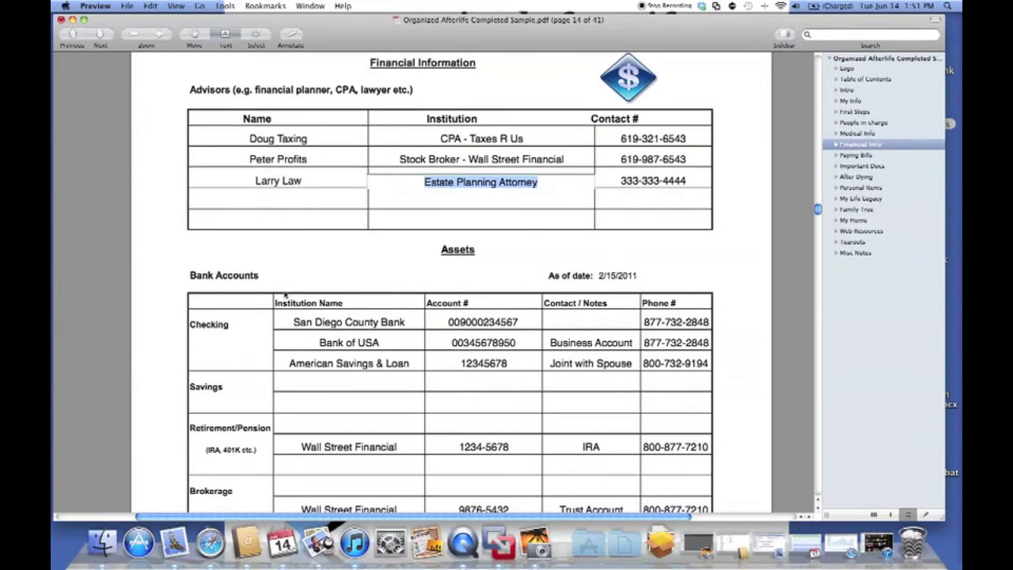
pyautogui.scroll(-1, 252, 340)
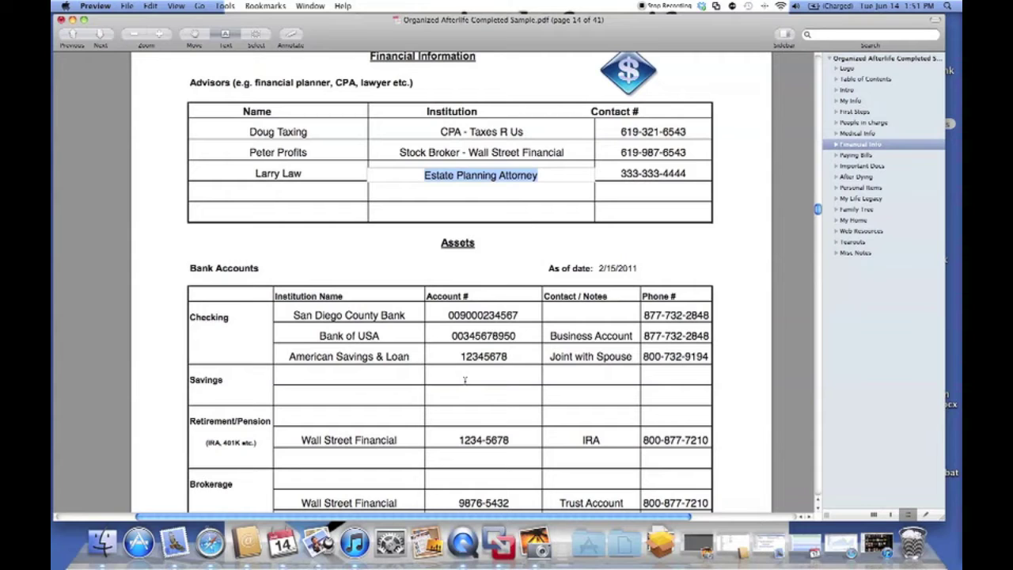
pyautogui.click(356, 335)
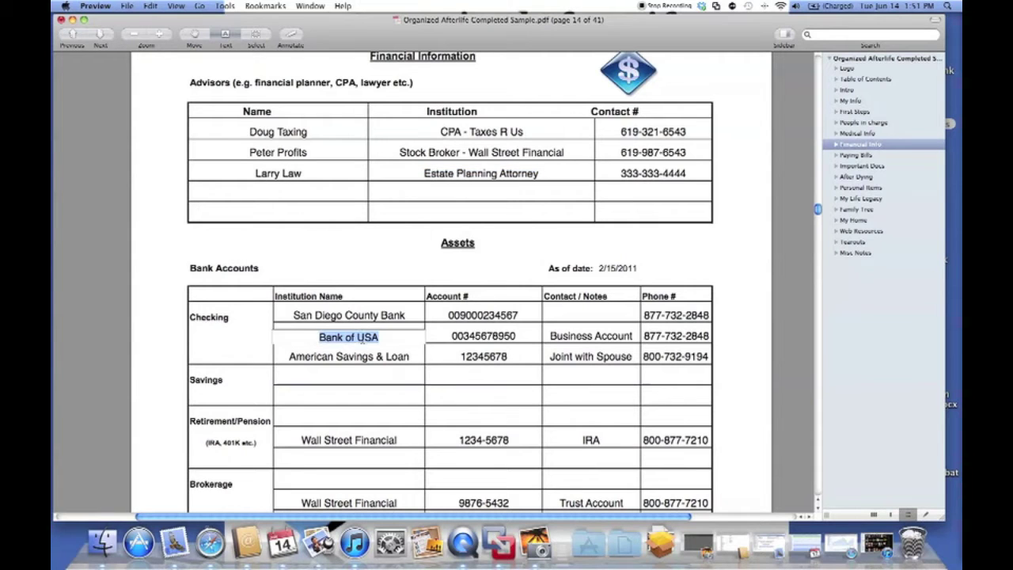
pyautogui.click(361, 314)
pyautogui.click(500, 335)
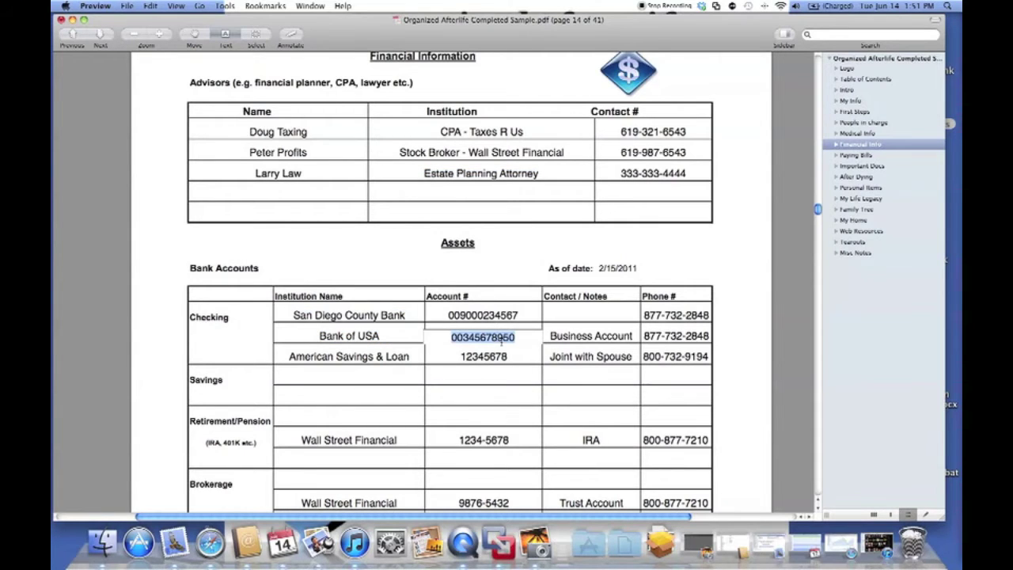
pyautogui.click(603, 337)
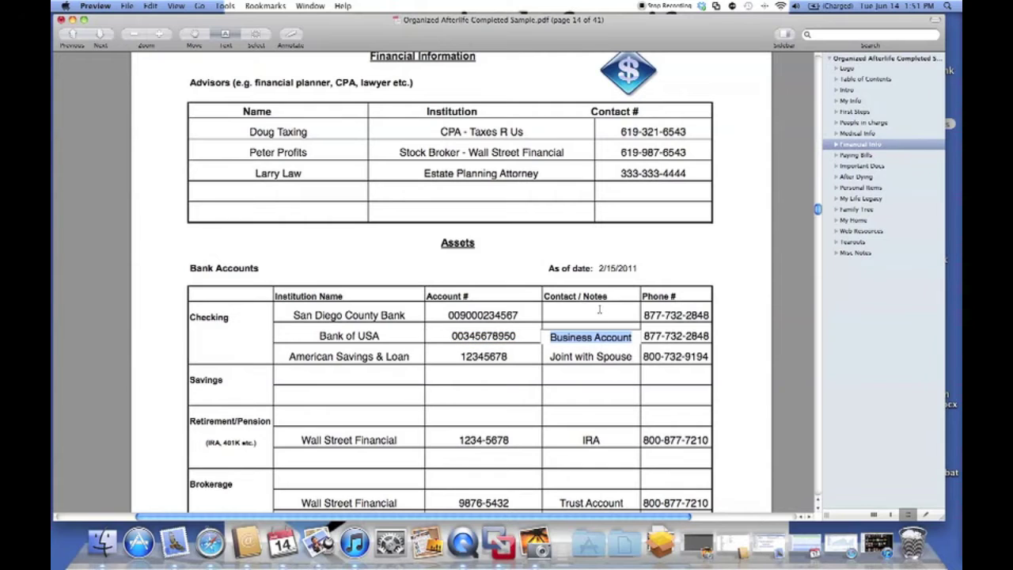
pyautogui.click(596, 359)
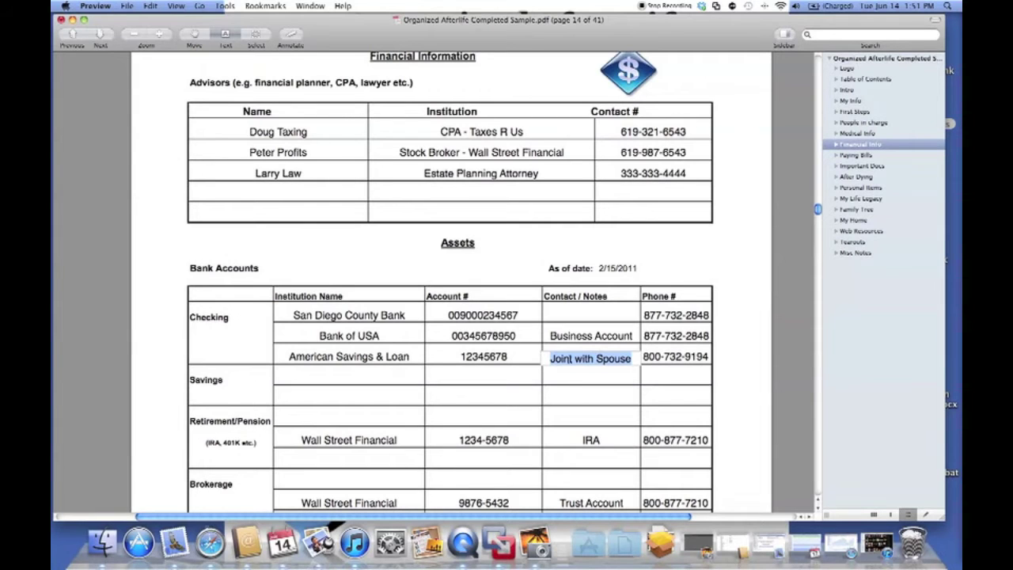
# Review the retirement, brokerage and other accounts, selecting the IRA and On-line trading notes.
pyautogui.click(594, 441)
pyautogui.scroll(-2, 541, 368)
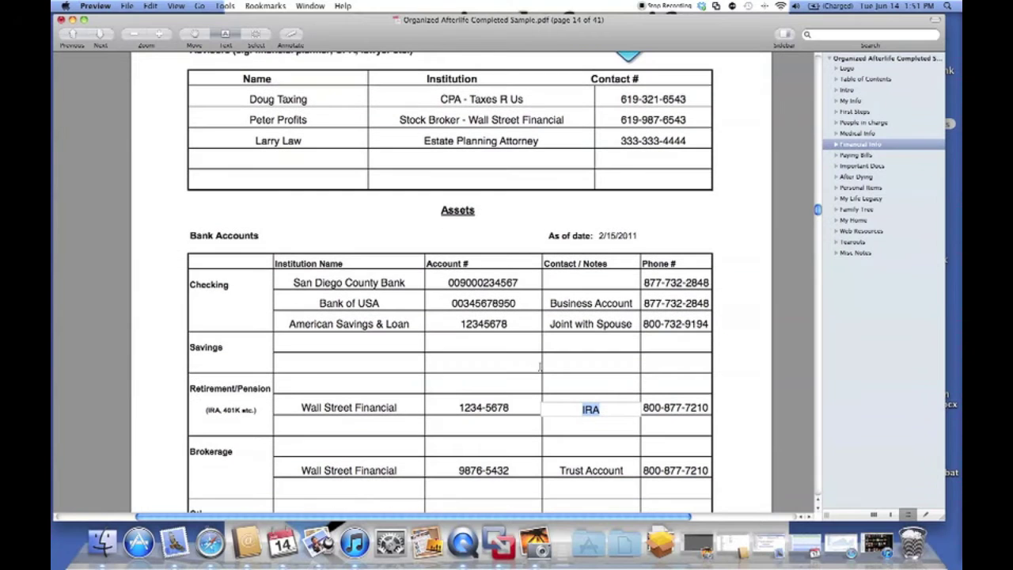
pyautogui.scroll(-10, 491, 360)
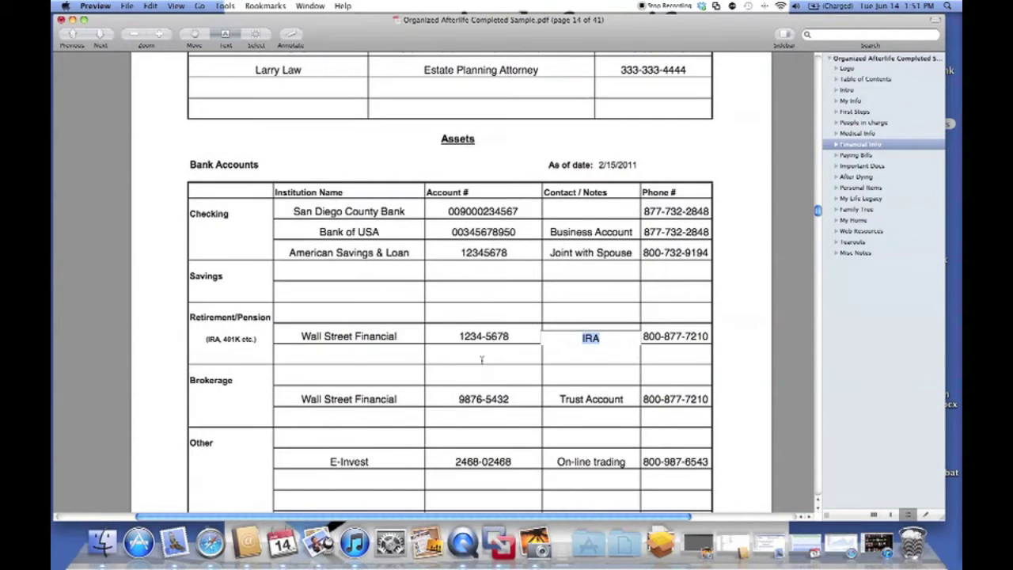
pyautogui.click(348, 361)
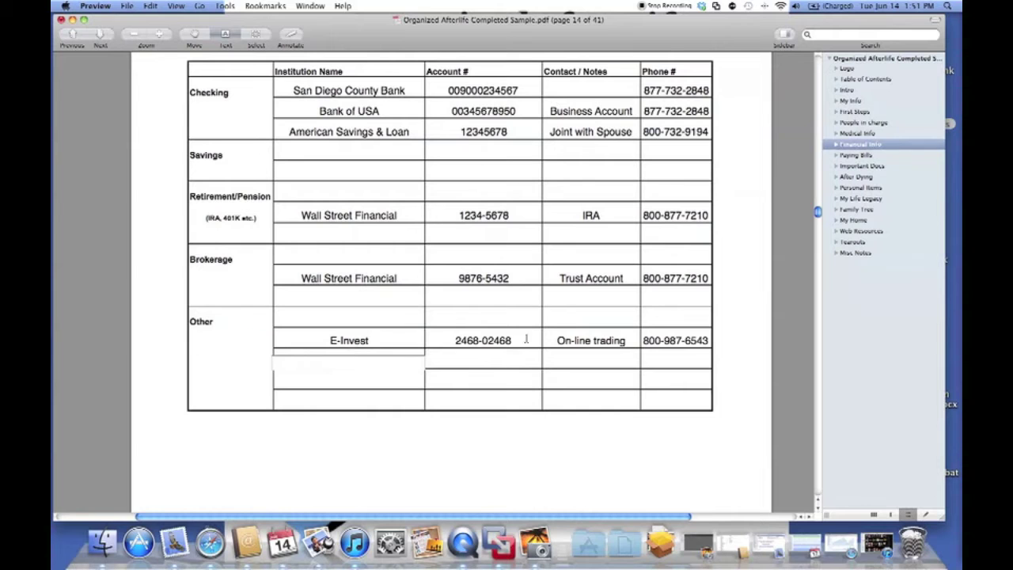
pyautogui.click(571, 338)
# Review the Real Estate table, selecting the residential and commercial properties' addresses and the monthly income of all three properties.
pyautogui.scroll(-4, 391, 349)
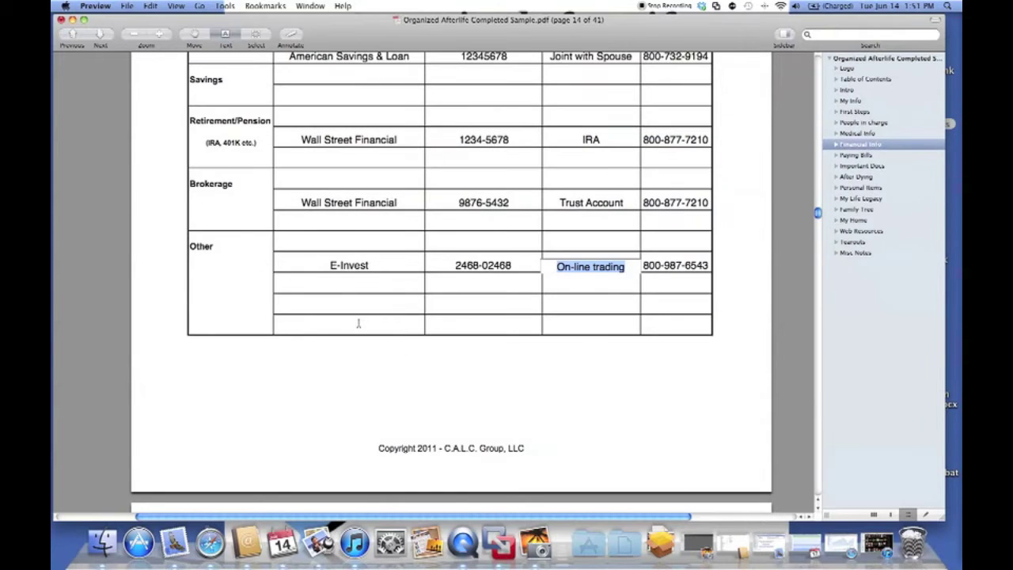
pyautogui.scroll(-8, 352, 325)
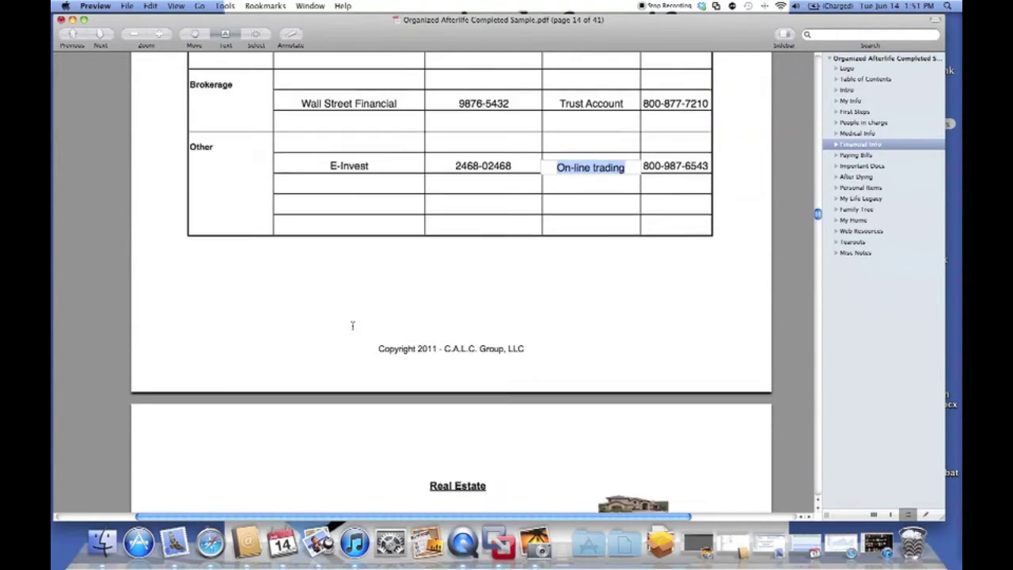
pyautogui.scroll(-6, 352, 325)
pyautogui.scroll(-3, 352, 325)
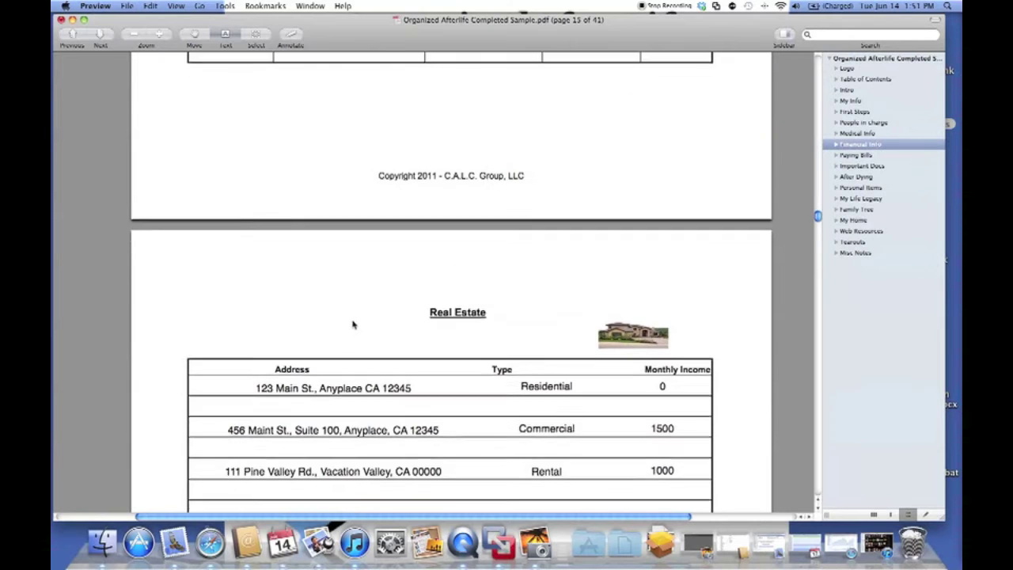
pyautogui.click(331, 350)
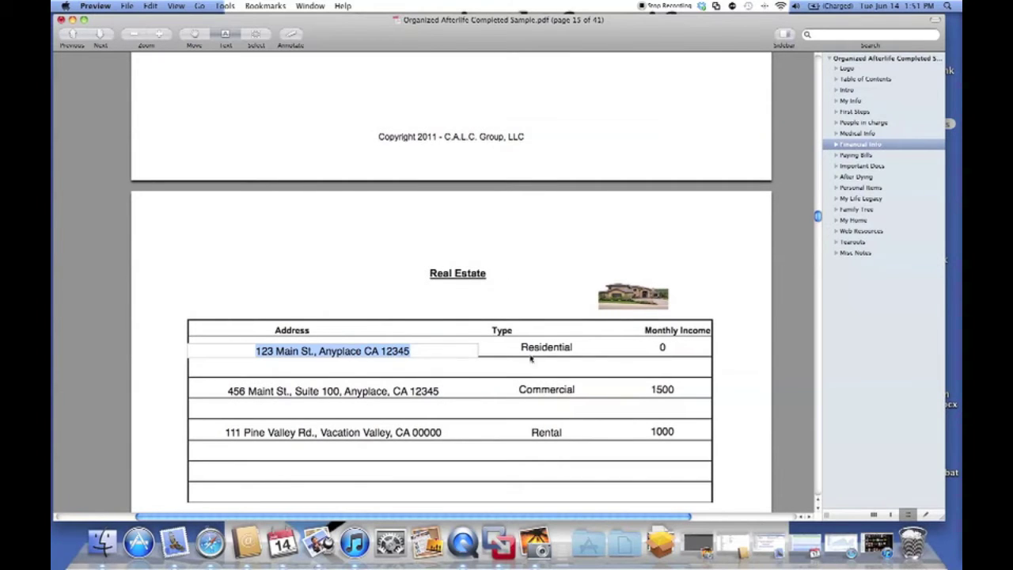
pyautogui.press('Tab')
pyautogui.click(386, 390)
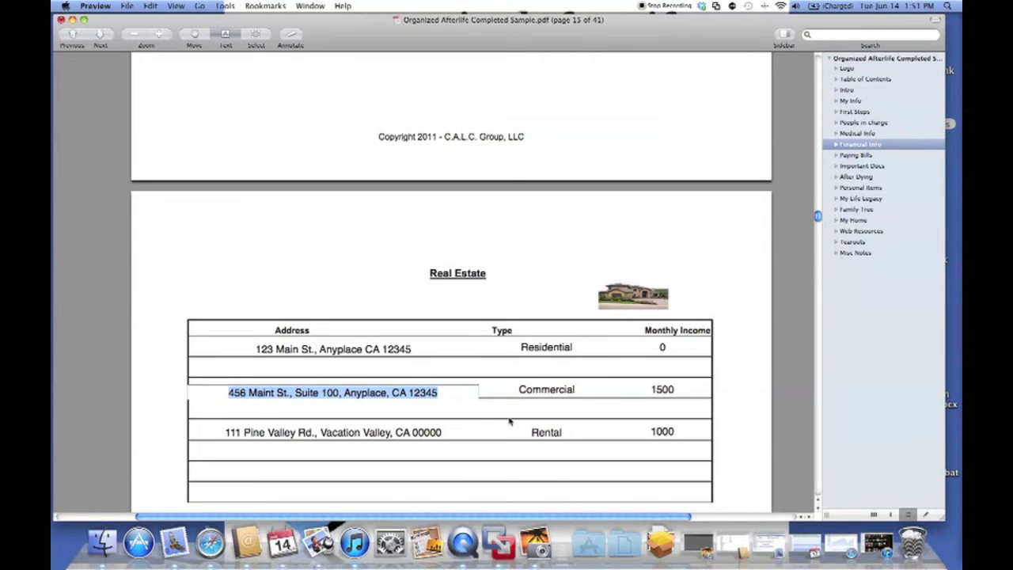
pyautogui.click(674, 352)
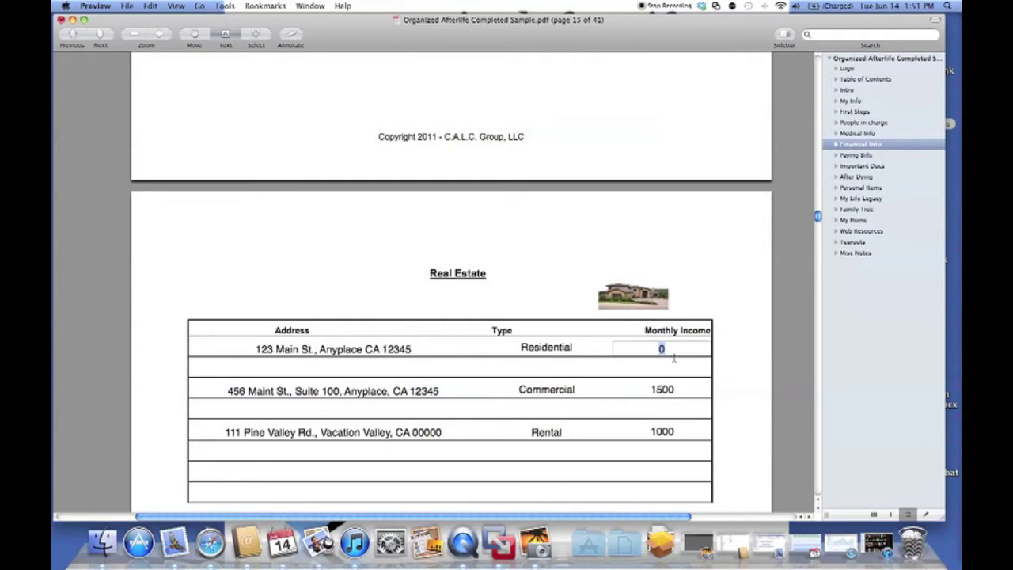
pyautogui.click(669, 389)
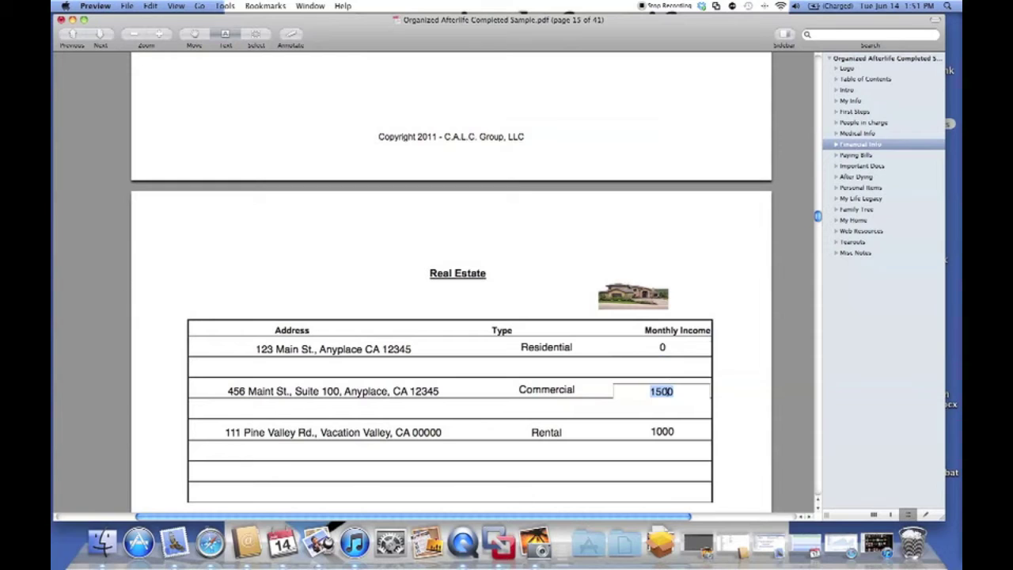
pyautogui.click(671, 433)
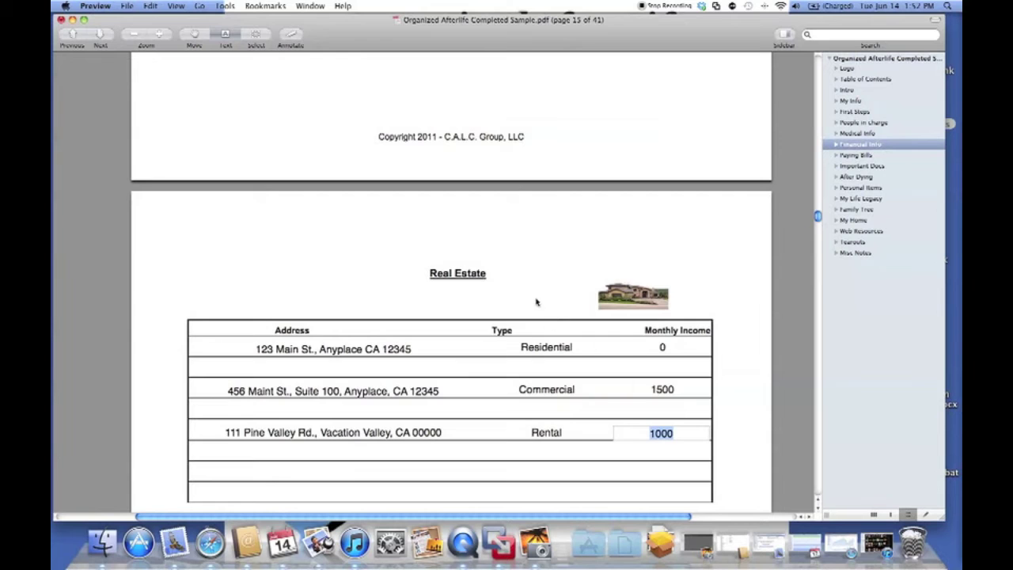
# Review the Automobiles table, selecting the Lexus LS 430's model, license plate number and VIN fields.
pyautogui.scroll(-3, 535, 300)
pyautogui.scroll(-5, 524, 299)
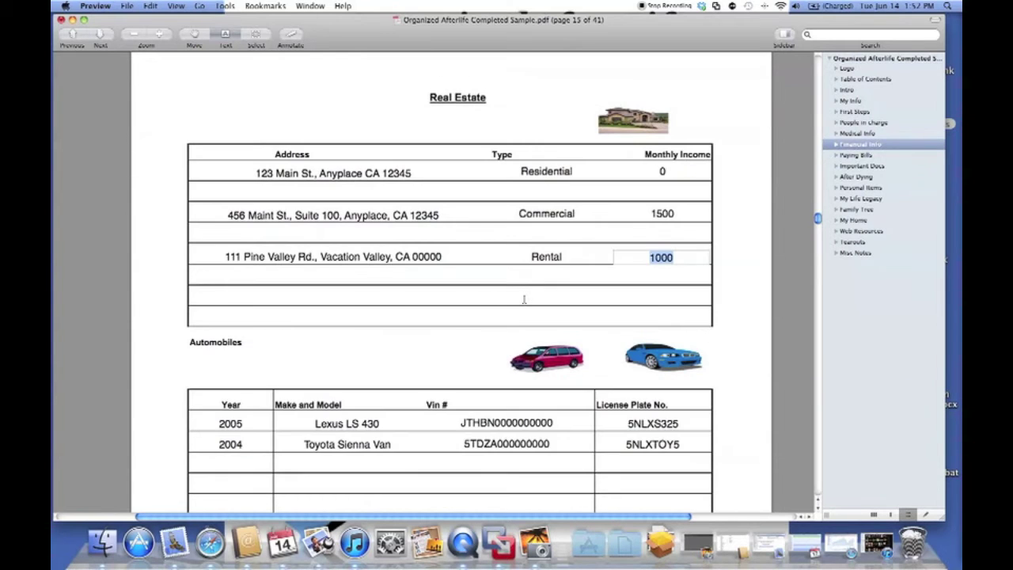
pyautogui.scroll(-1, 522, 298)
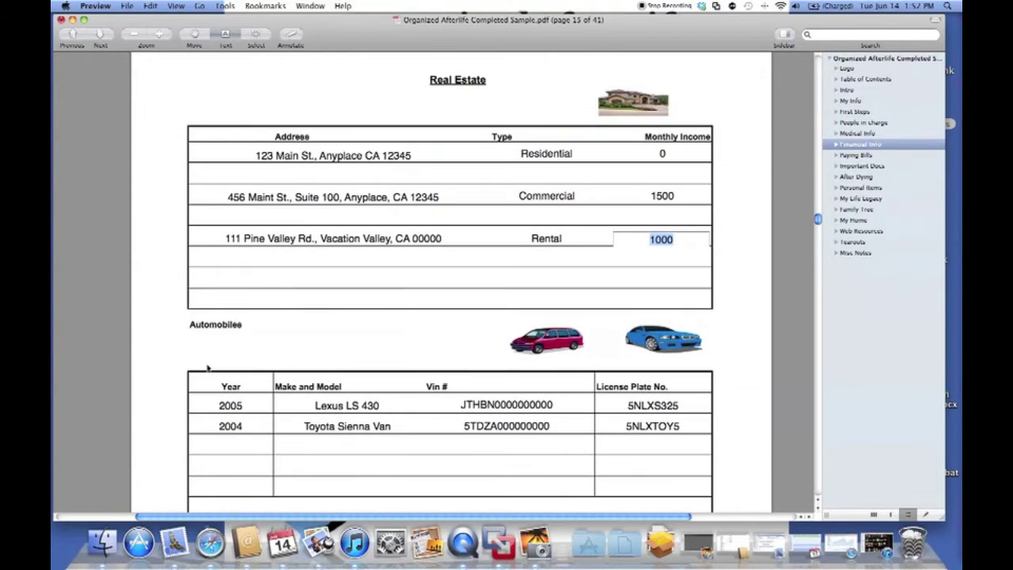
pyautogui.scroll(-1, 323, 405)
pyautogui.click(324, 389)
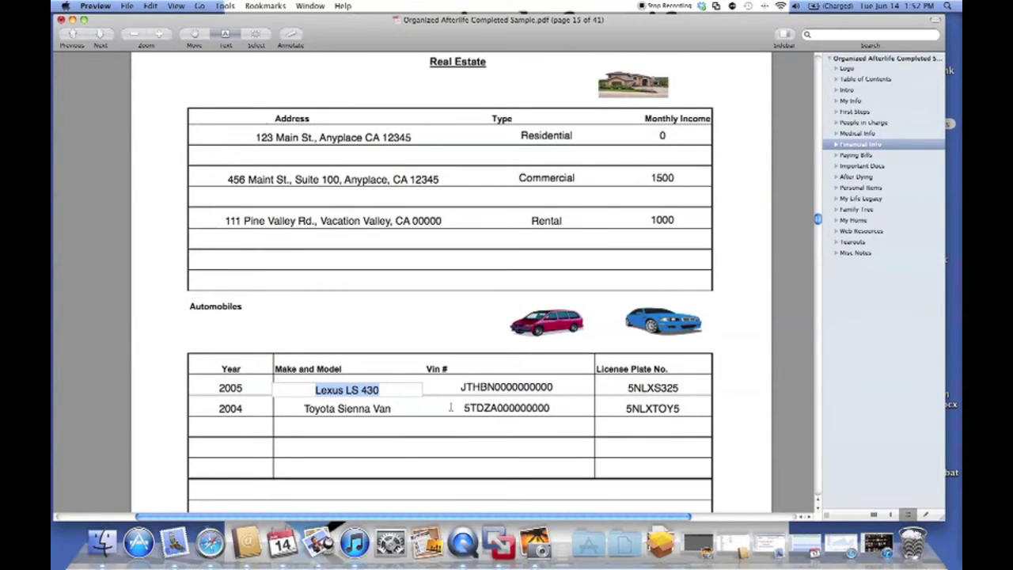
pyautogui.click(637, 388)
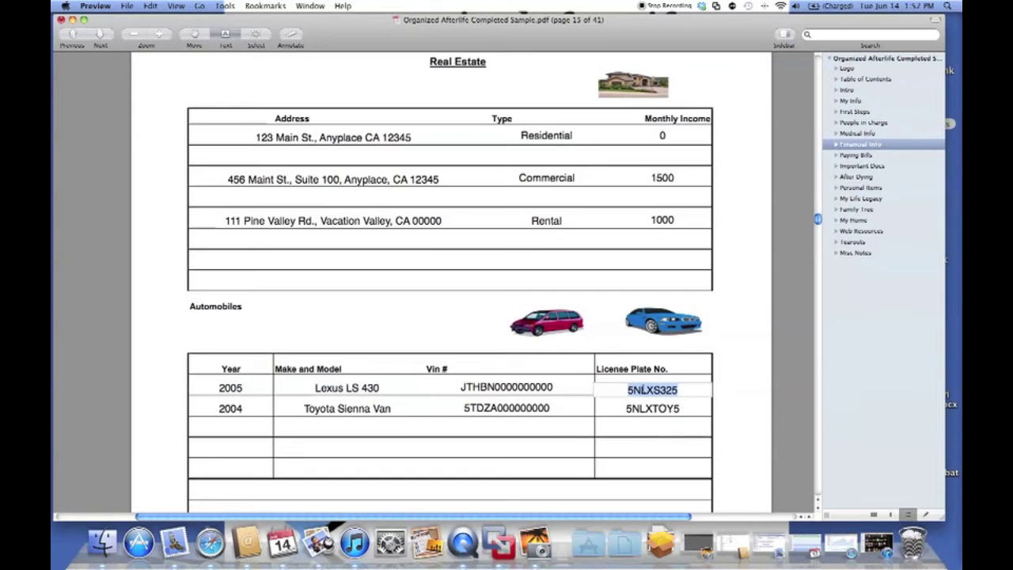
pyautogui.click(500, 388)
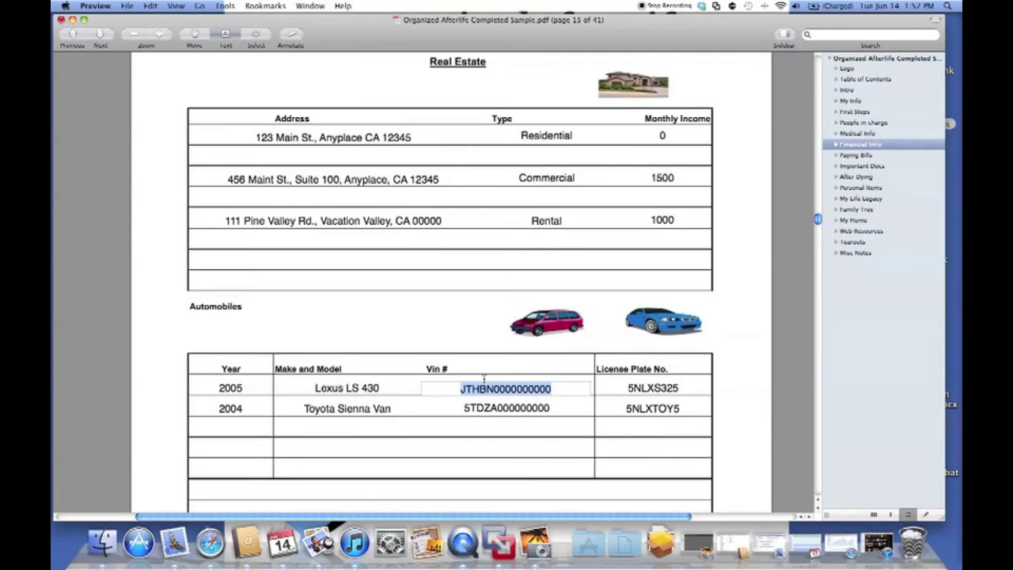
# Examine the table of other vehicles, boats and RVs below the automobiles.
pyautogui.scroll(-3, 483, 380)
pyautogui.scroll(-3, 484, 381)
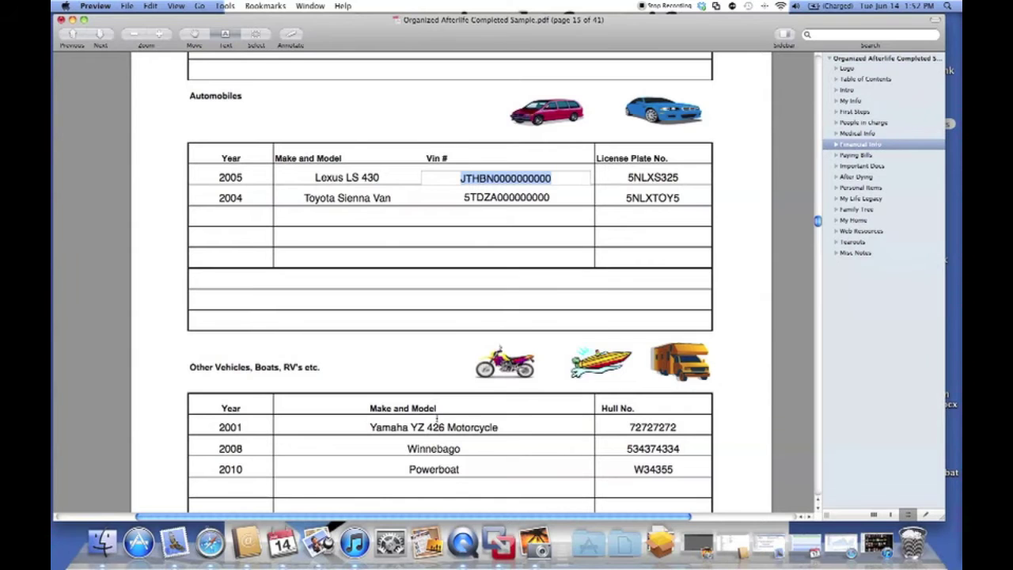
pyautogui.scroll(-1, 433, 415)
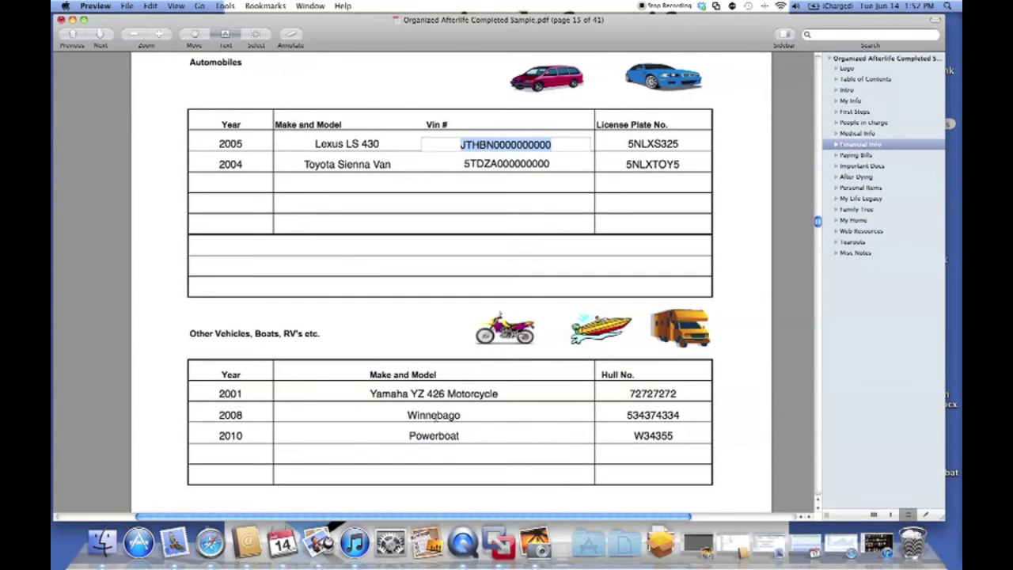
# Review the Other Property table, selecting the ring and shotgun descriptions and checking the blank description lines.
pyautogui.scroll(-10, 433, 415)
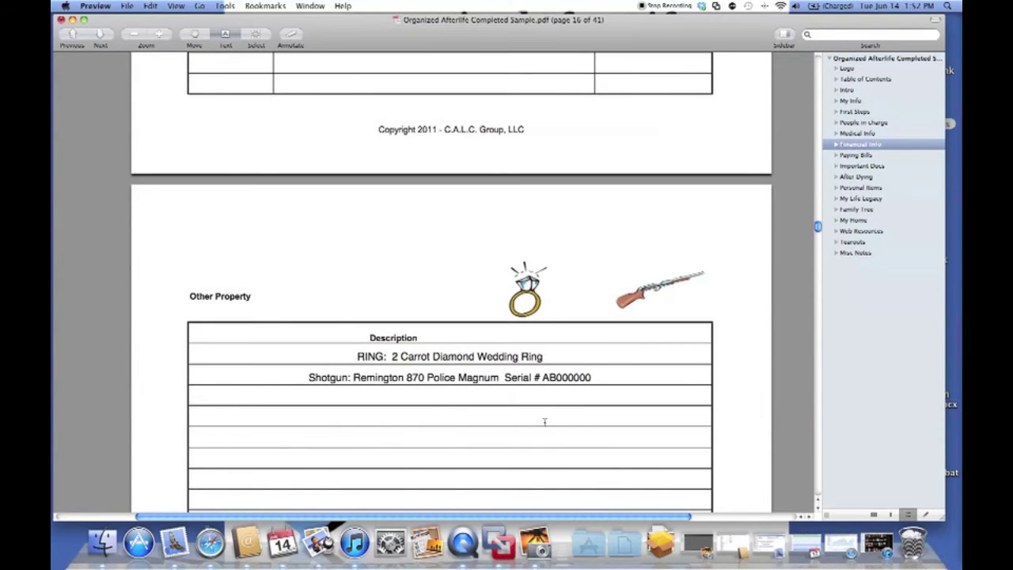
pyautogui.scroll(-1, 520, 417)
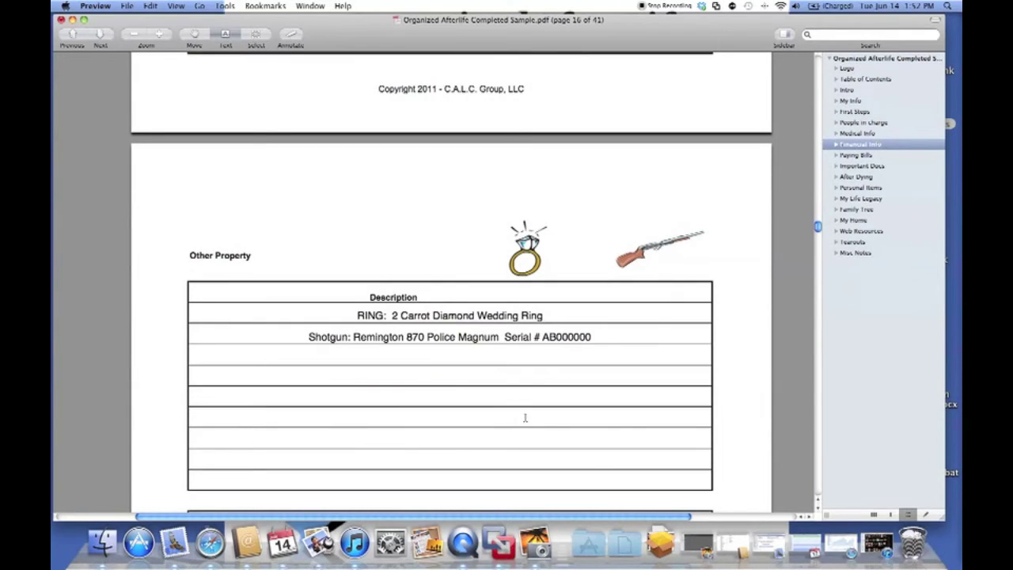
pyautogui.click(476, 315)
pyautogui.click(469, 338)
pyautogui.click(464, 369)
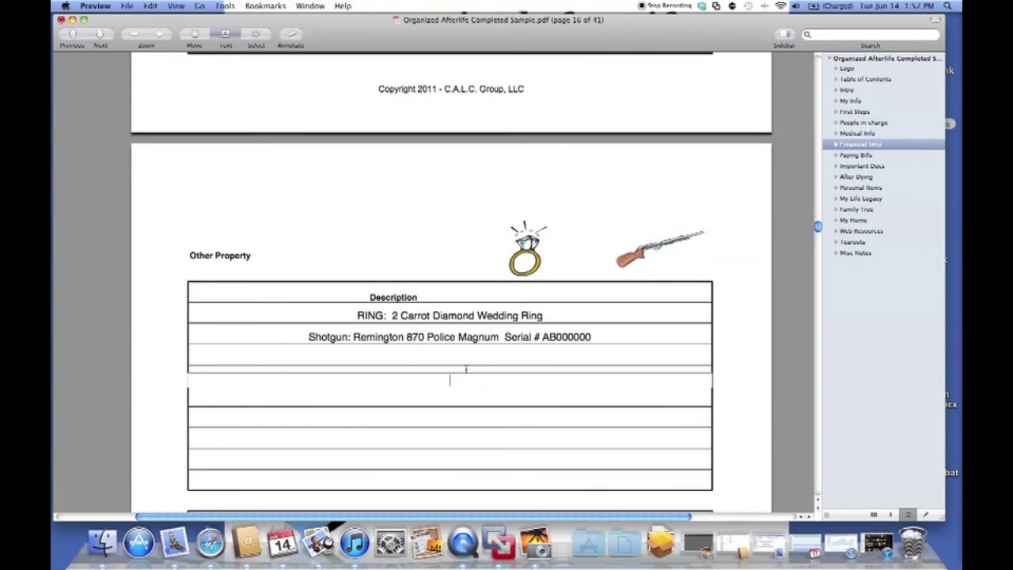
pyautogui.click(515, 413)
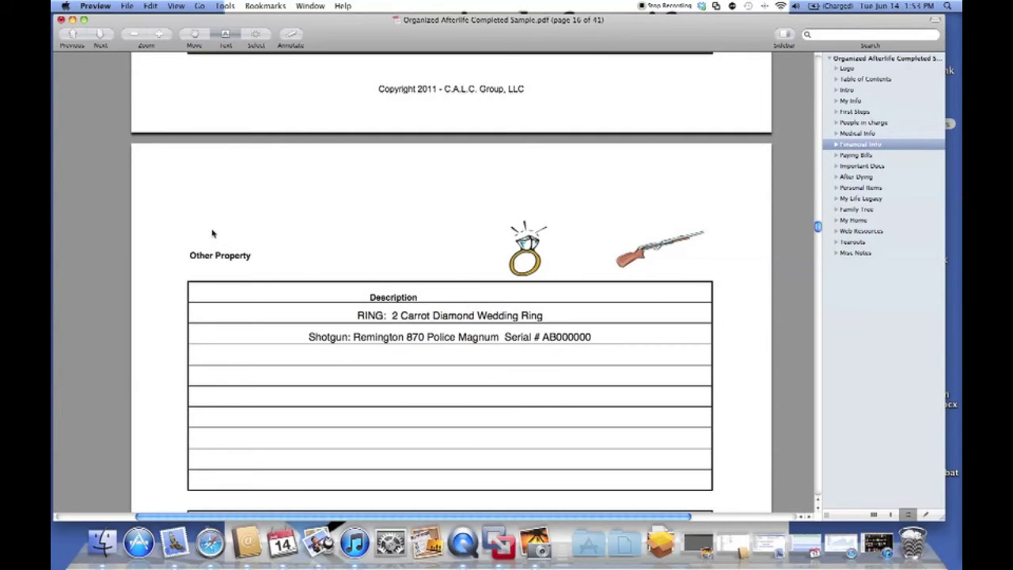
# Examine the Income Sources section and its monthly amounts, including the Pension Payments field.
pyautogui.scroll(-8, 213, 232)
pyautogui.scroll(-1, 422, 290)
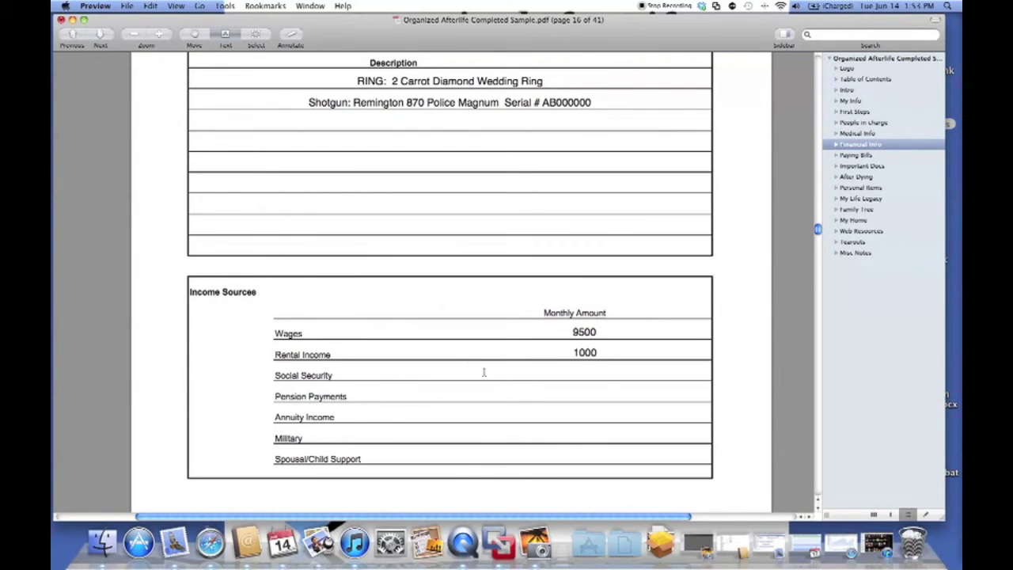
pyautogui.scroll(-2, 467, 362)
pyautogui.scroll(-18, 442, 340)
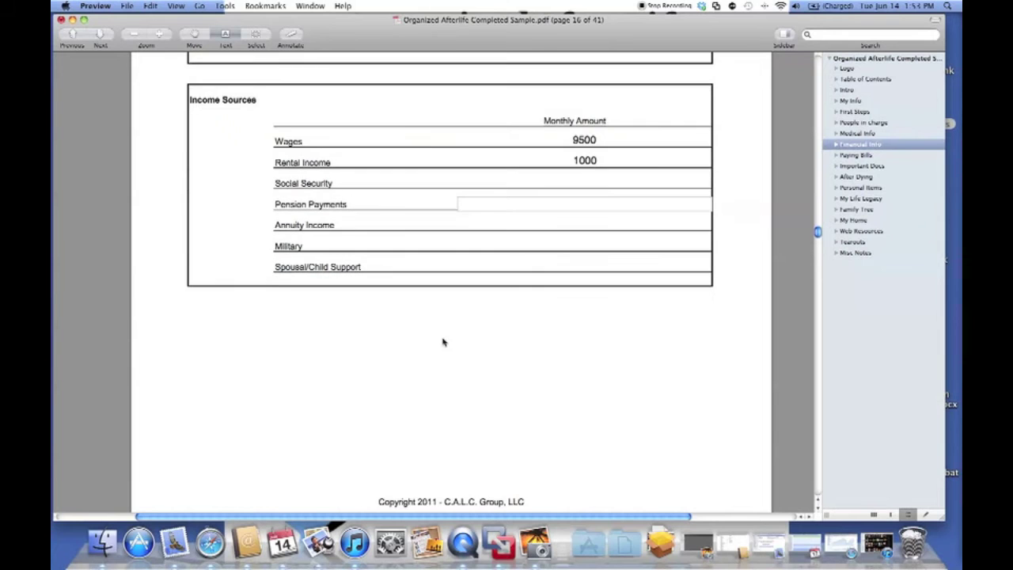
# Go to the Debts page and select the balance as-of date in the table header.
pyautogui.scroll(-3, 442, 339)
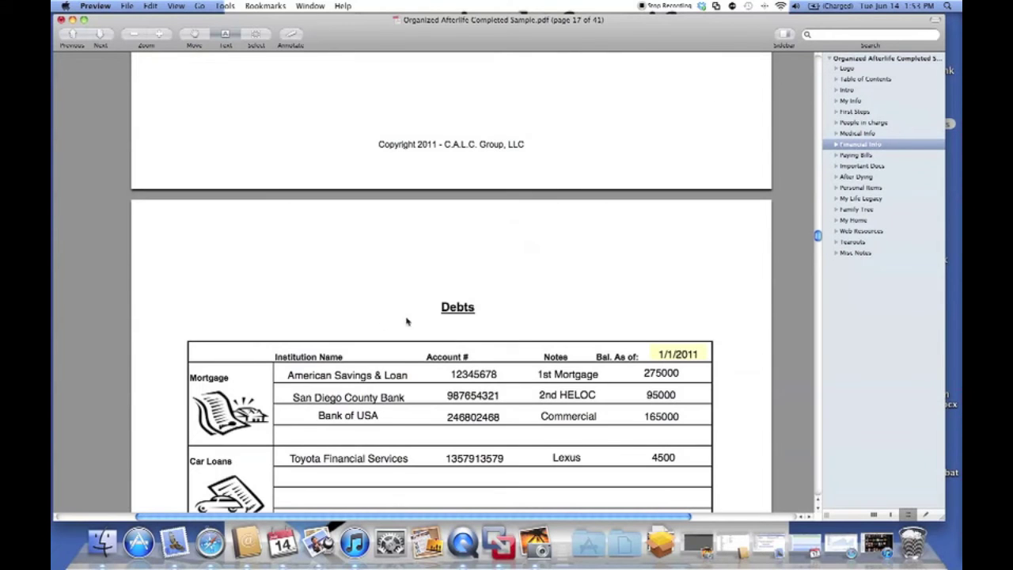
pyautogui.moveTo(698, 349); pyautogui.dragTo(655, 351)
pyautogui.click(661, 353)
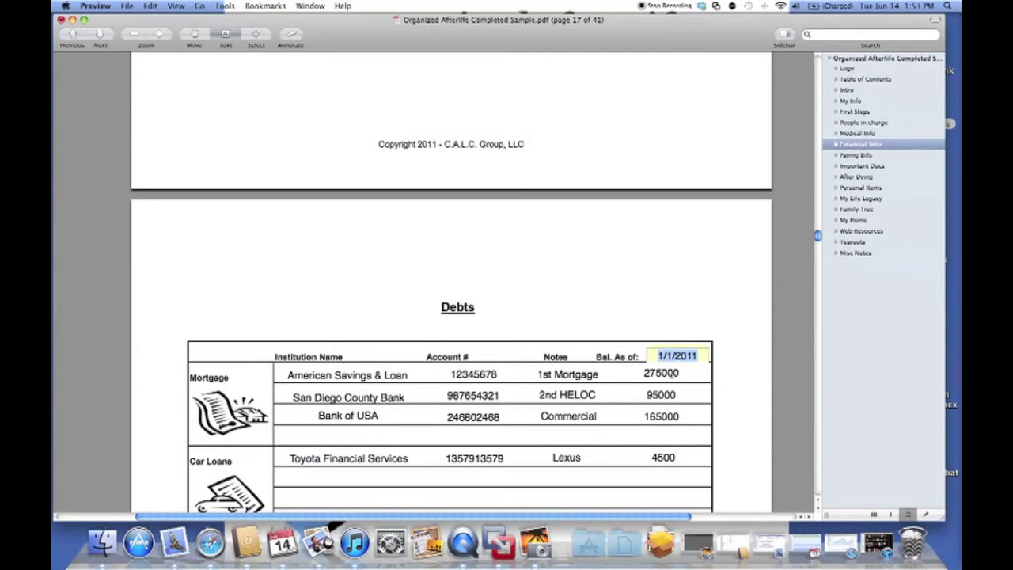
# Step through the balance fields of the first and second mortgages in the Debts table, ending on the first mortgage.
pyautogui.press('Tab')
pyautogui.press('Tab')
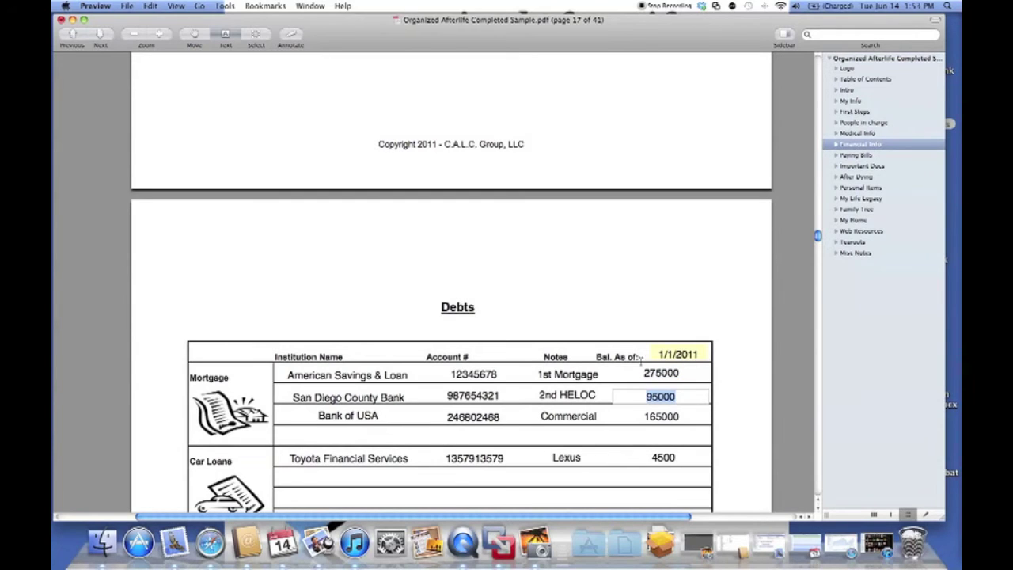
pyautogui.hotkey('shift', 'Tab')
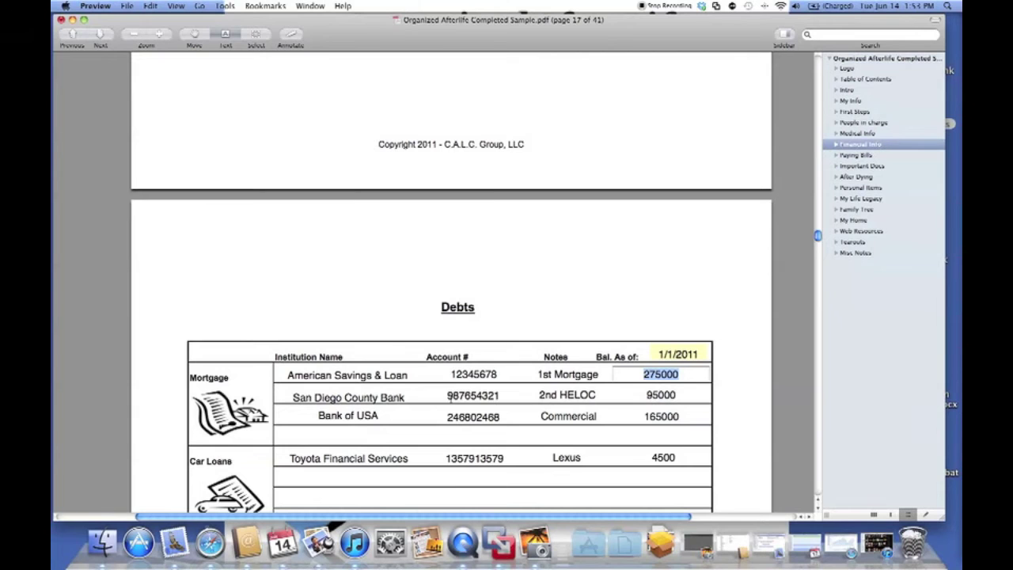
# Review the remaining Debts rows for mortgages, car loans, credit cards, student loans and other loans.
pyautogui.scroll(-3, 407, 396)
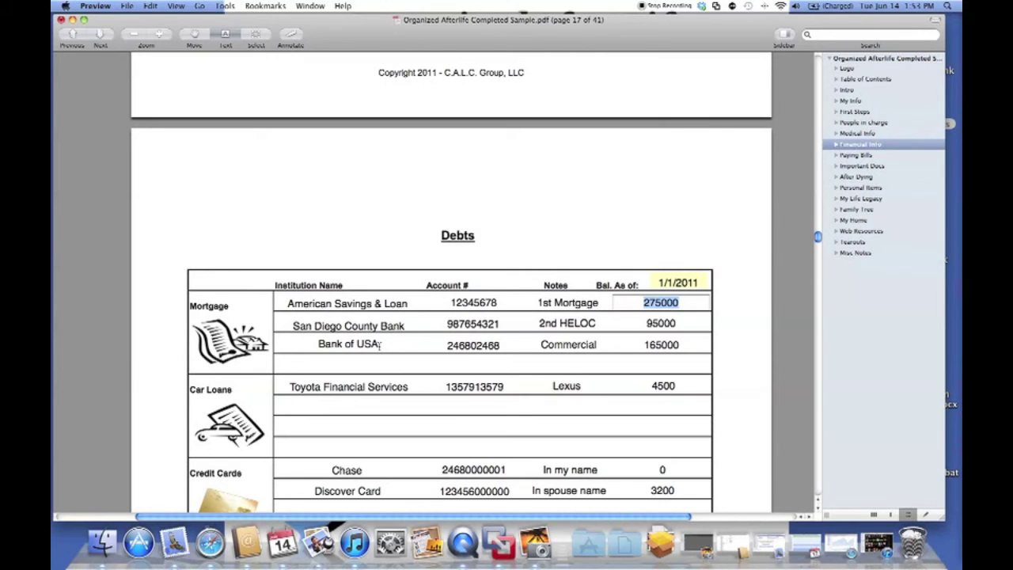
pyautogui.scroll(-5, 379, 344)
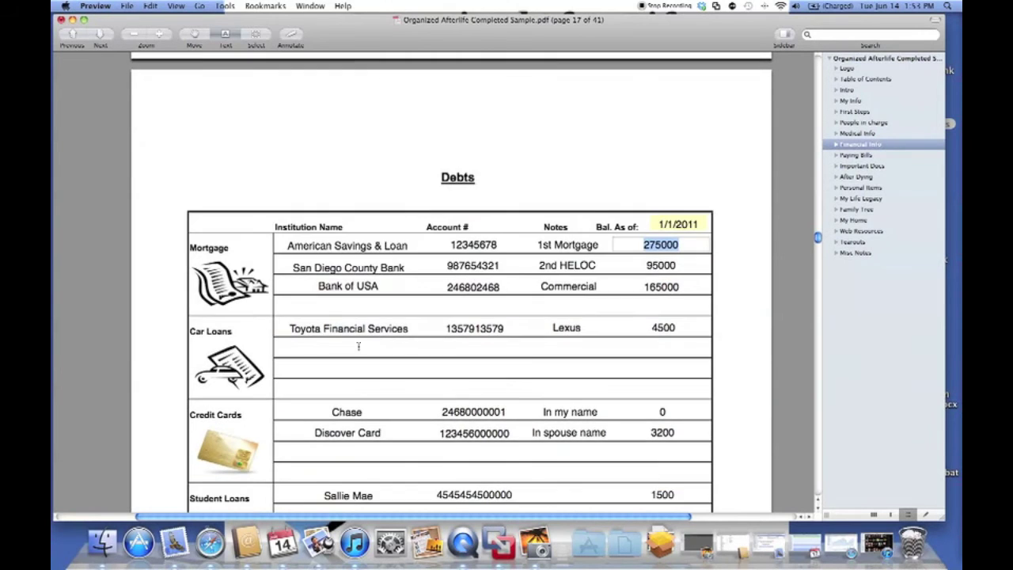
pyautogui.scroll(-7, 397, 428)
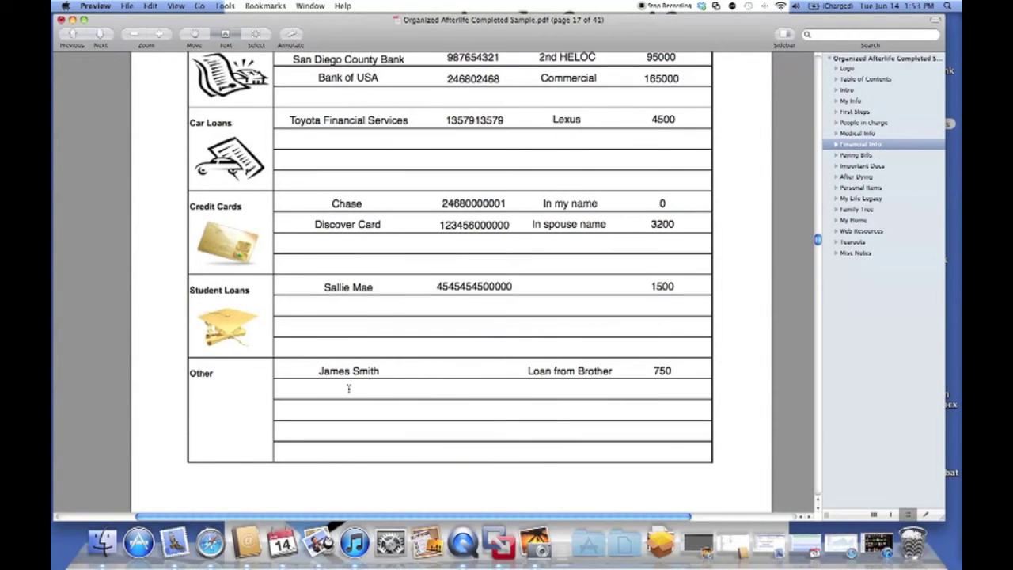
pyautogui.scroll(-2, 422, 387)
pyautogui.scroll(-18, 263, 326)
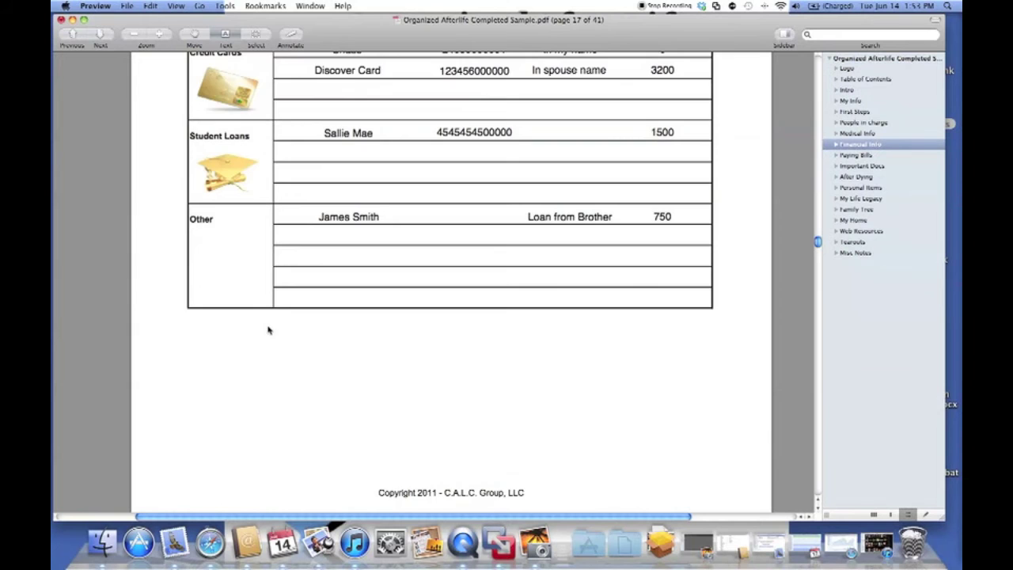
# Go to the Power of Attorney page and examine the Durable, Non-Durable and Springing definitions.
pyautogui.scroll(-3, 244, 326)
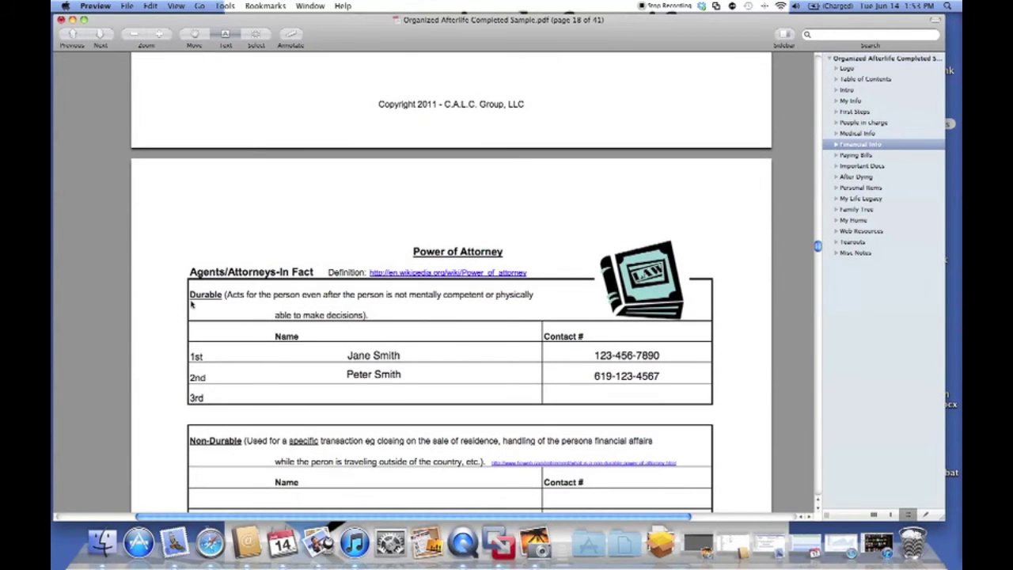
pyautogui.scroll(-5, 227, 307)
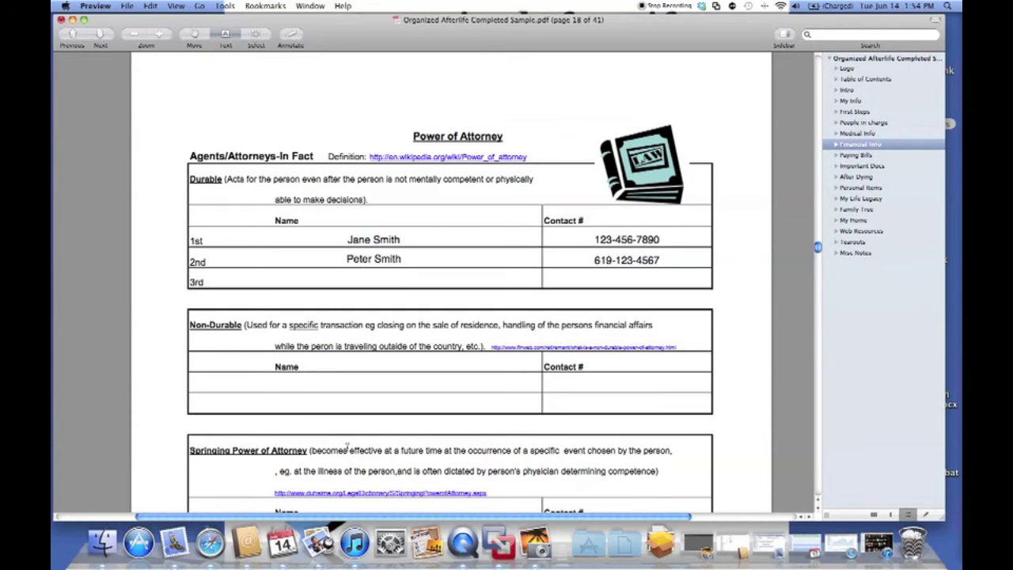
pyautogui.scroll(1, 405, 225)
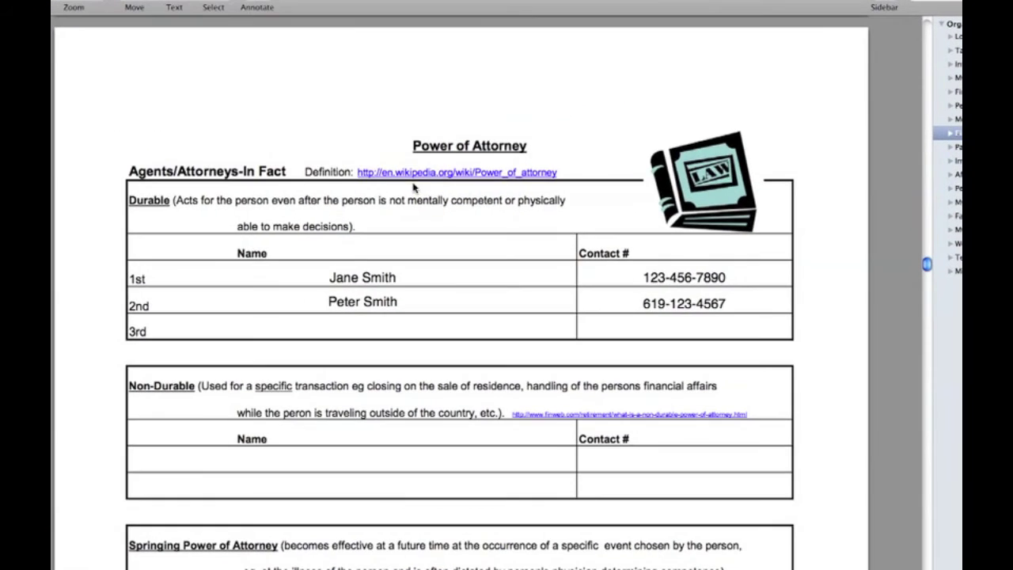
# Open the Wikipedia definition of power of attorney, look over its introduction and contents, and return to the PDF in Preview.
pyautogui.click(434, 178)
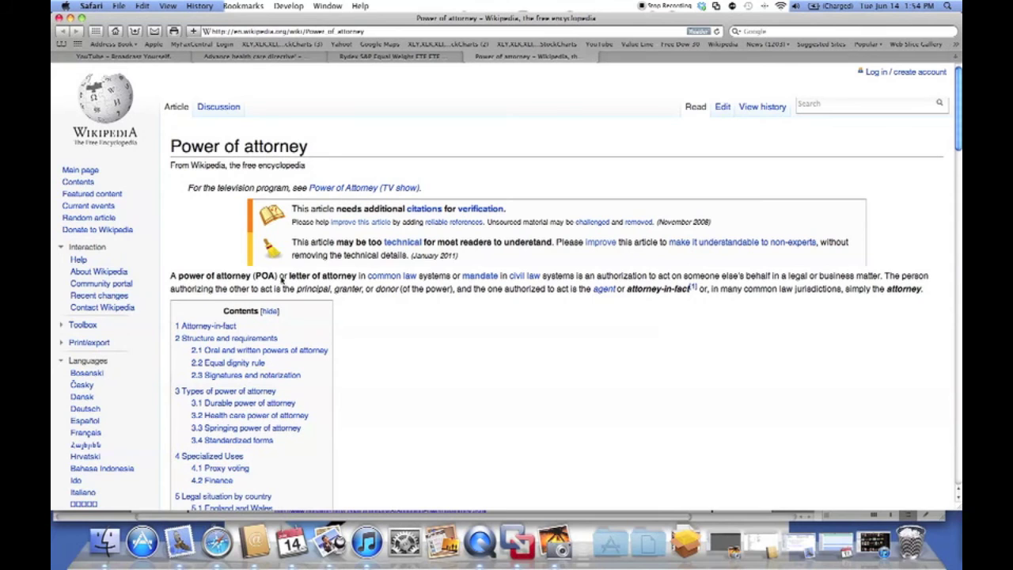
pyautogui.scroll(-5, 208, 188)
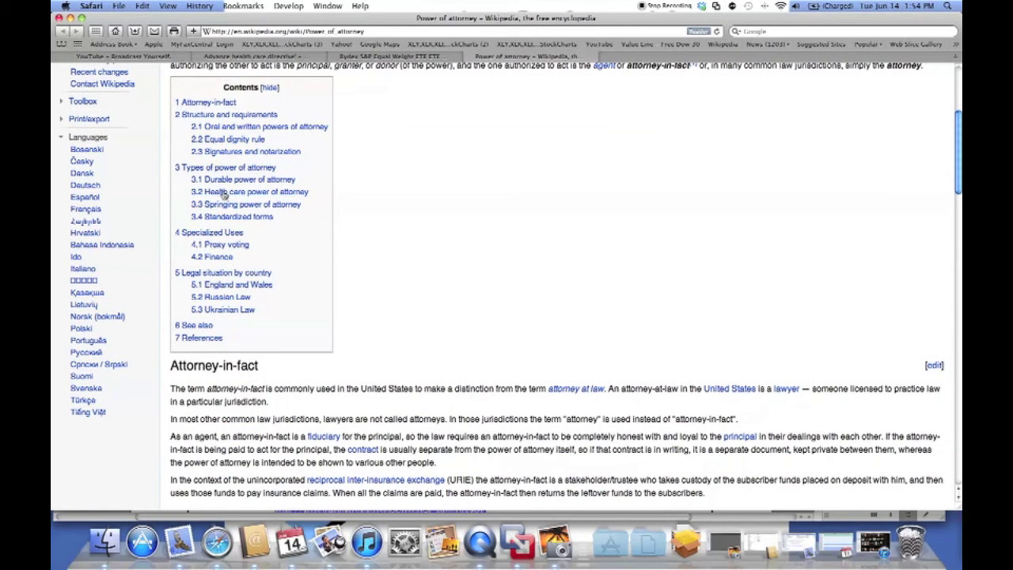
pyautogui.scroll(3, 223, 194)
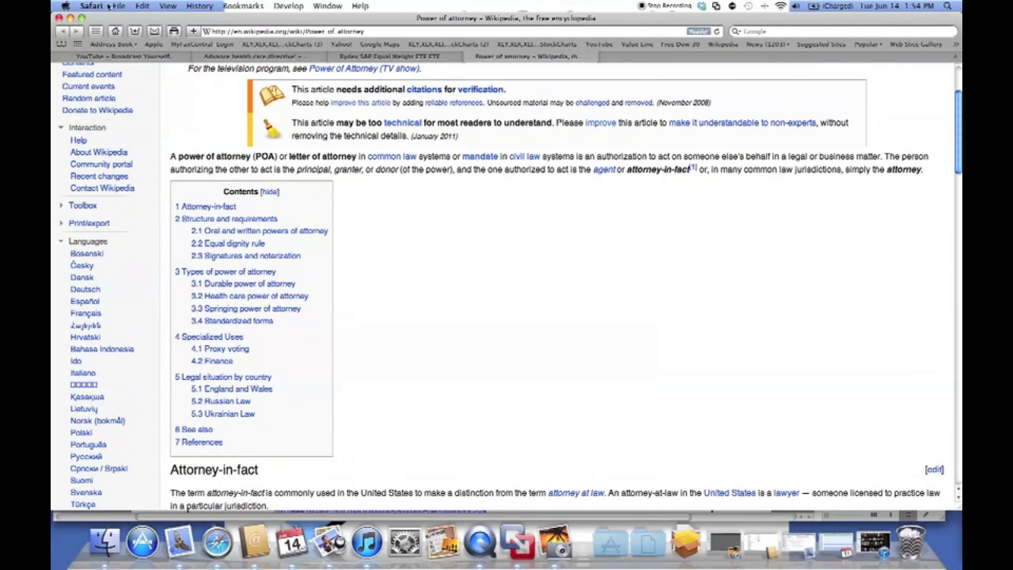
pyautogui.click(69, 18)
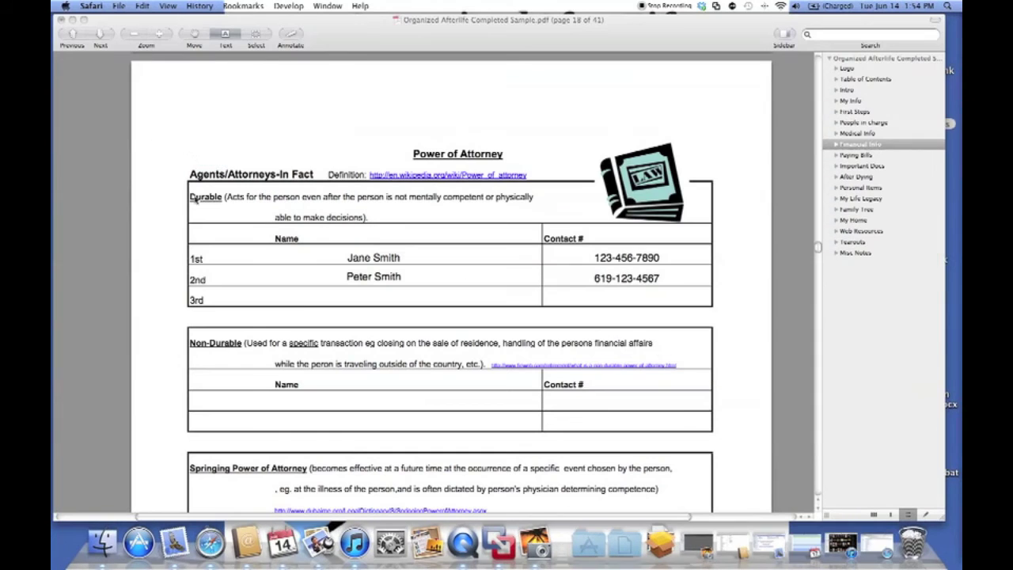
pyautogui.click(161, 201)
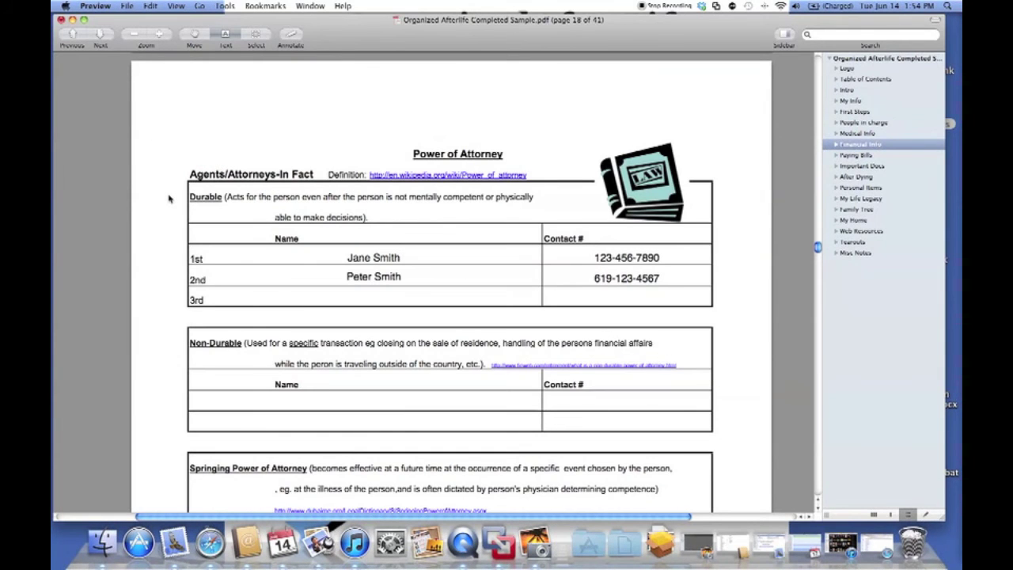
# Examine the rest of the Power of Attorney page and select the primary and secondary executors' name fields.
pyautogui.scroll(-3, 168, 198)
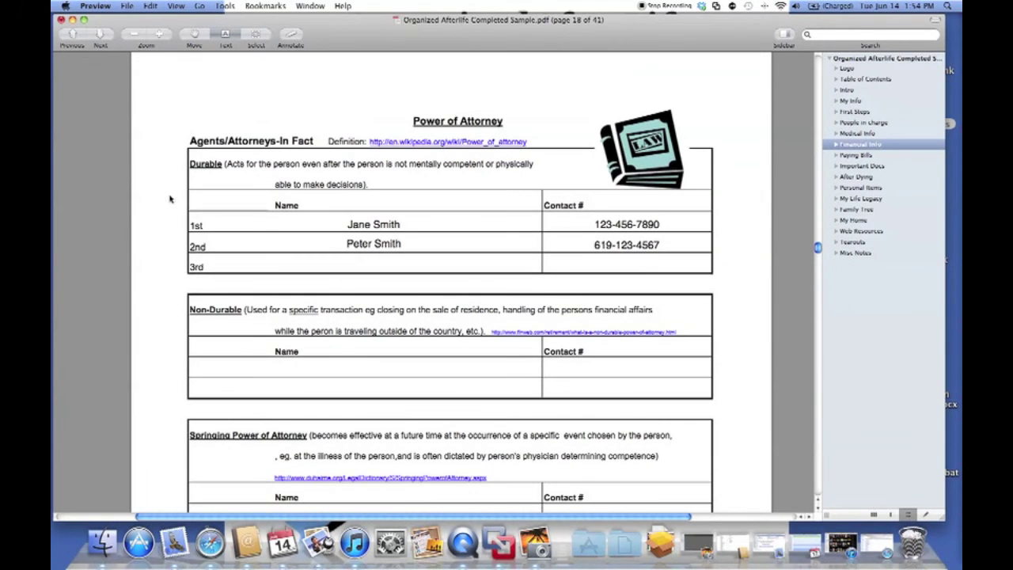
pyautogui.scroll(-1, 220, 211)
pyautogui.scroll(-10, 220, 237)
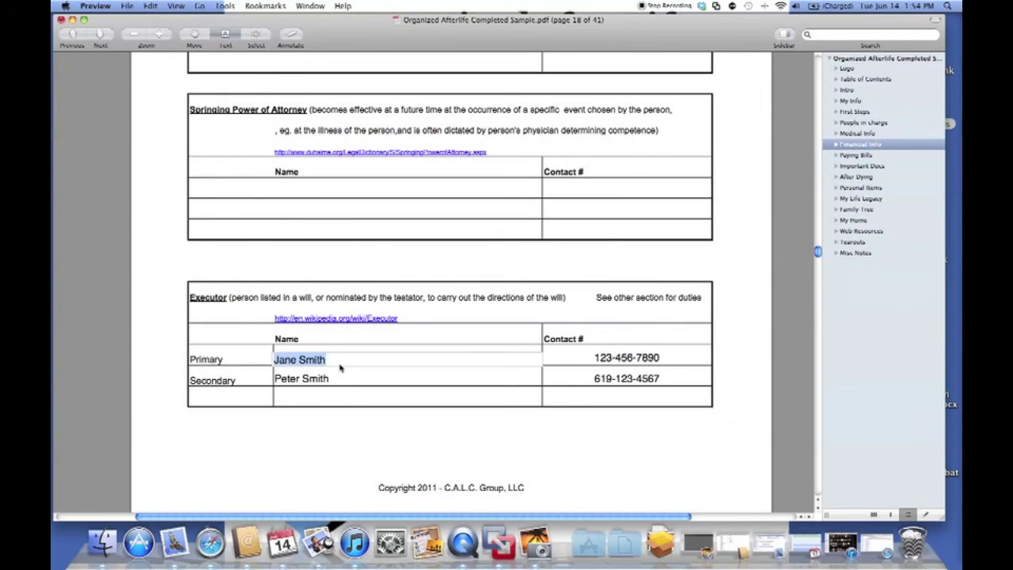
pyautogui.click(340, 380)
pyautogui.click(331, 357)
# Go to the Bills page and select San Diego County Bank among the Mortgage/Rent companies.
pyautogui.scroll(-10, 349, 348)
pyautogui.scroll(-3, 344, 349)
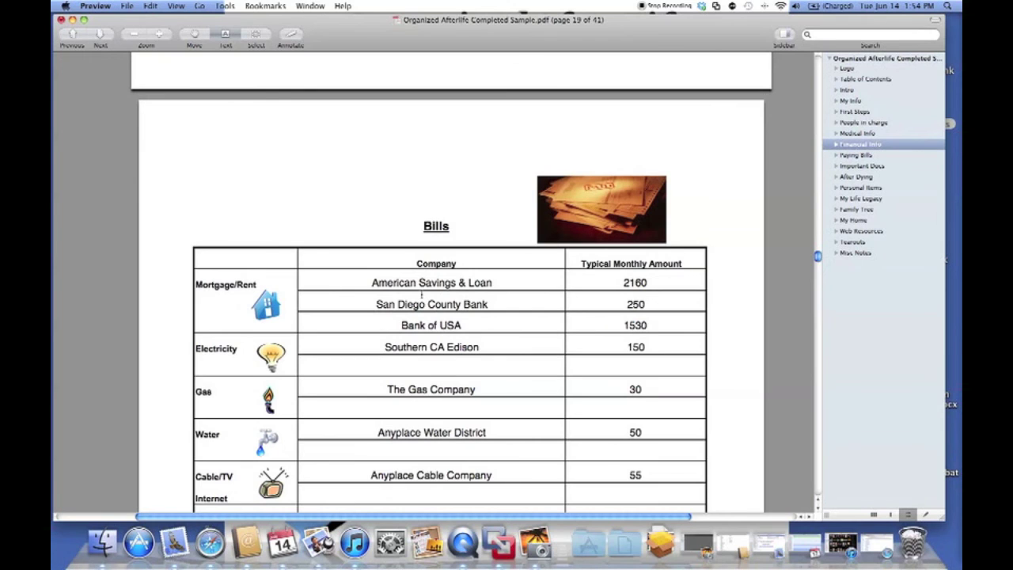
pyautogui.tripleClick(429, 301)
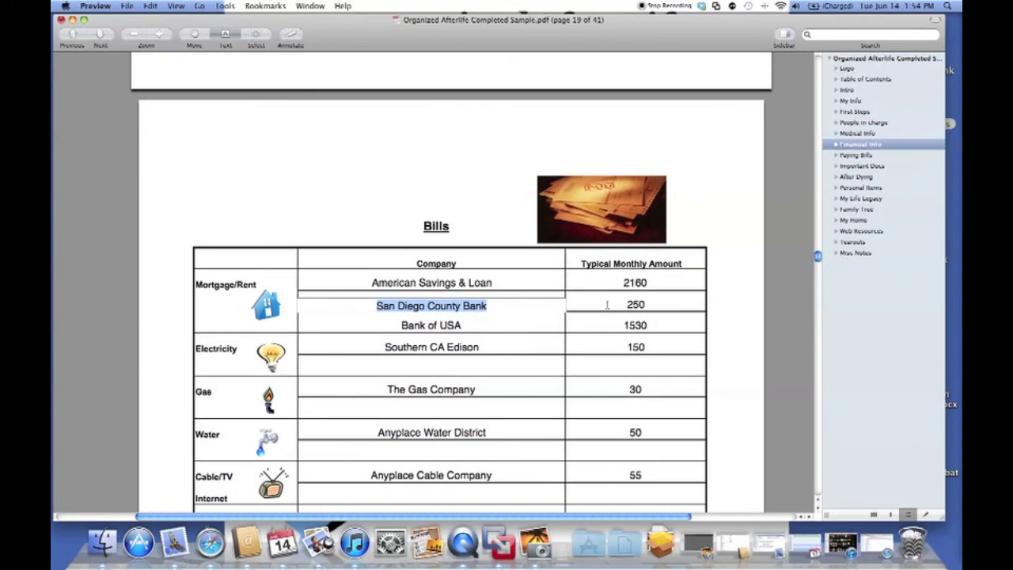
pyautogui.scroll(-2, 532, 343)
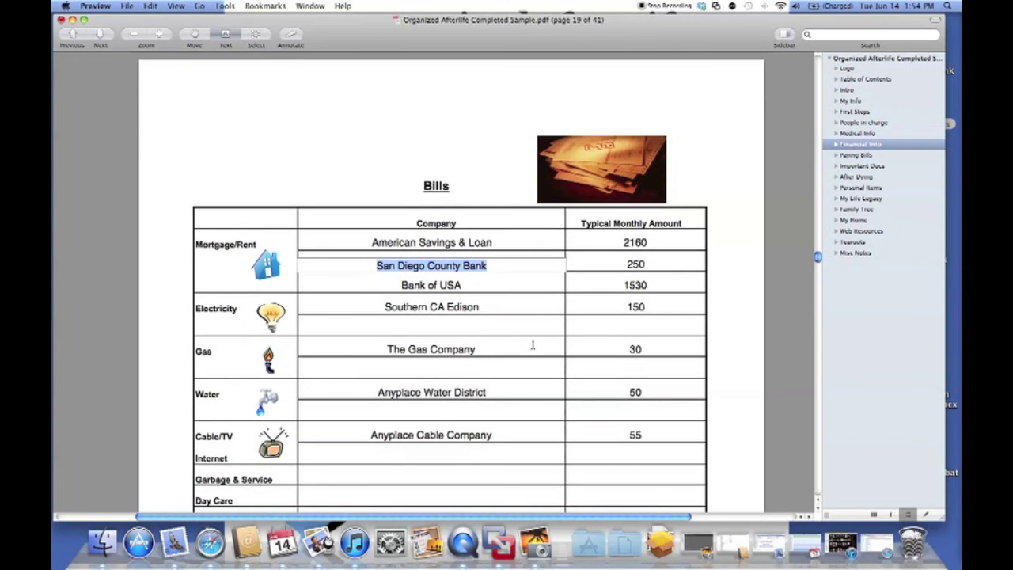
pyautogui.scroll(-2, 533, 343)
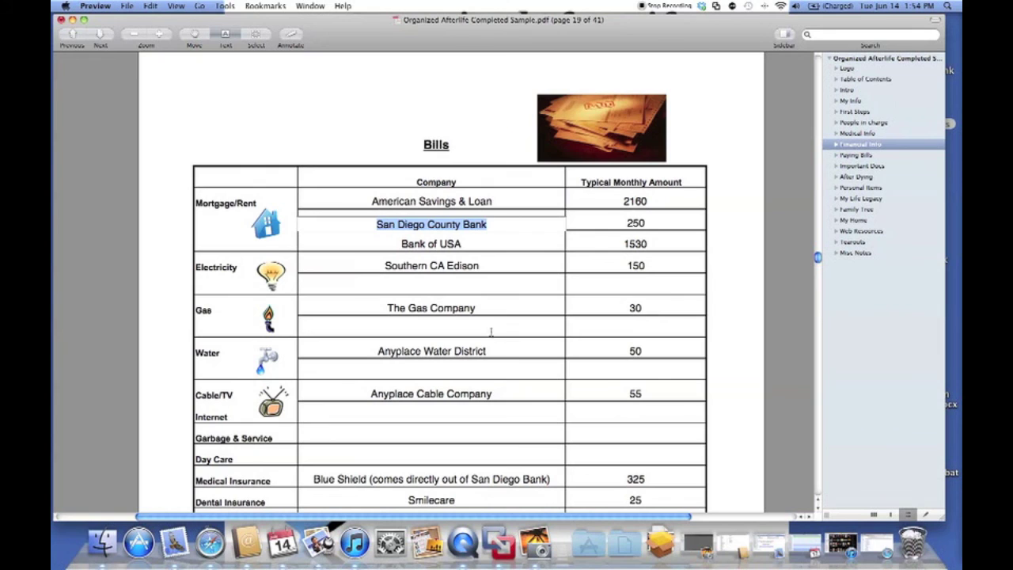
# Select the mortgage companies, the electricity company and amount, the gas amount and the water company in turn in the Bills table.
pyautogui.click(399, 199)
pyautogui.click(403, 228)
pyautogui.click(401, 264)
pyautogui.click(616, 269)
pyautogui.click(615, 303)
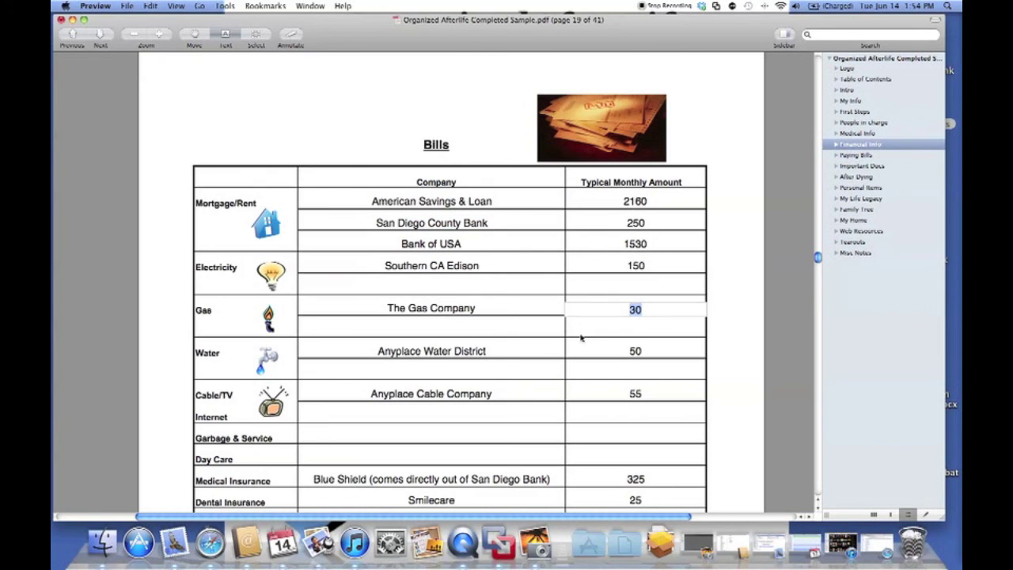
pyautogui.click(507, 349)
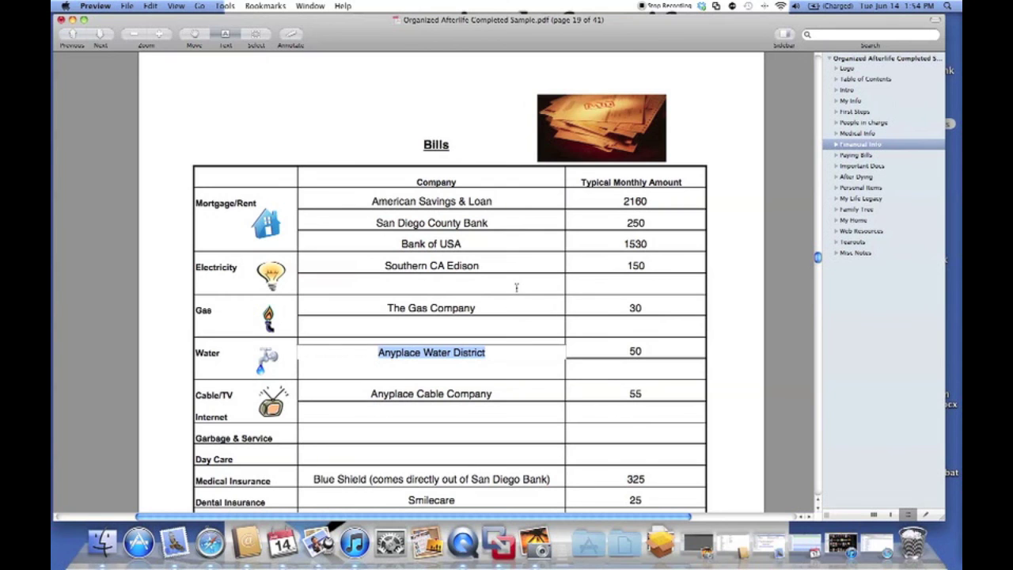
# Examine the lower Bills rows covering cable, garbage, day care and medical, dental, disability, life and long-term care insurance.
pyautogui.scroll(-4, 516, 287)
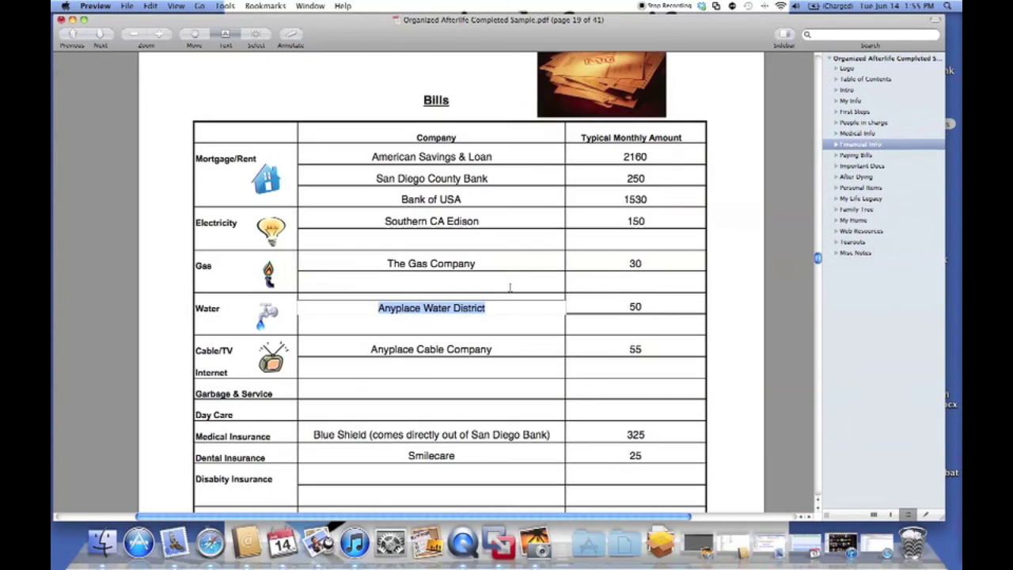
pyautogui.scroll(-2, 400, 284)
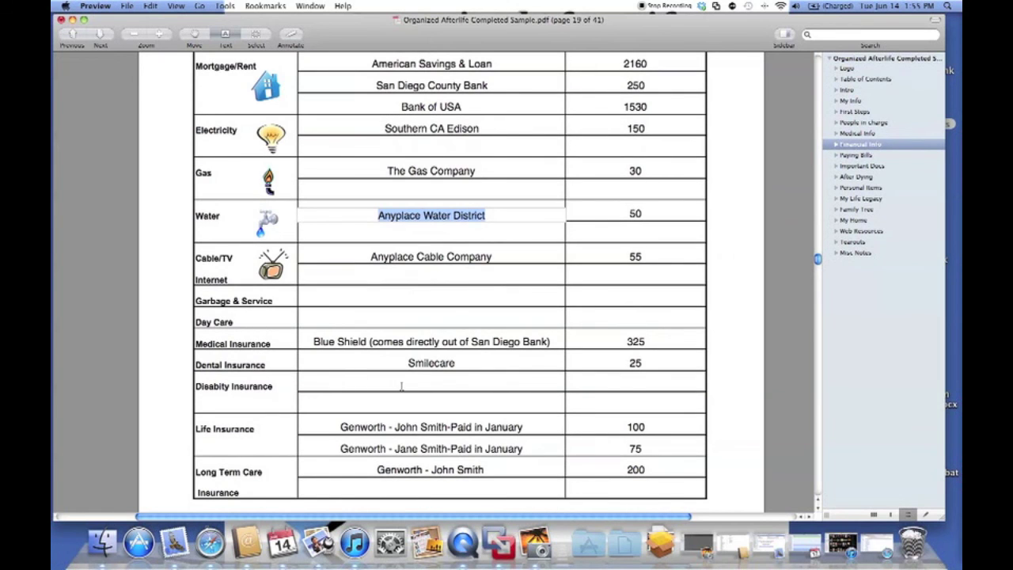
pyautogui.scroll(-6, 400, 384)
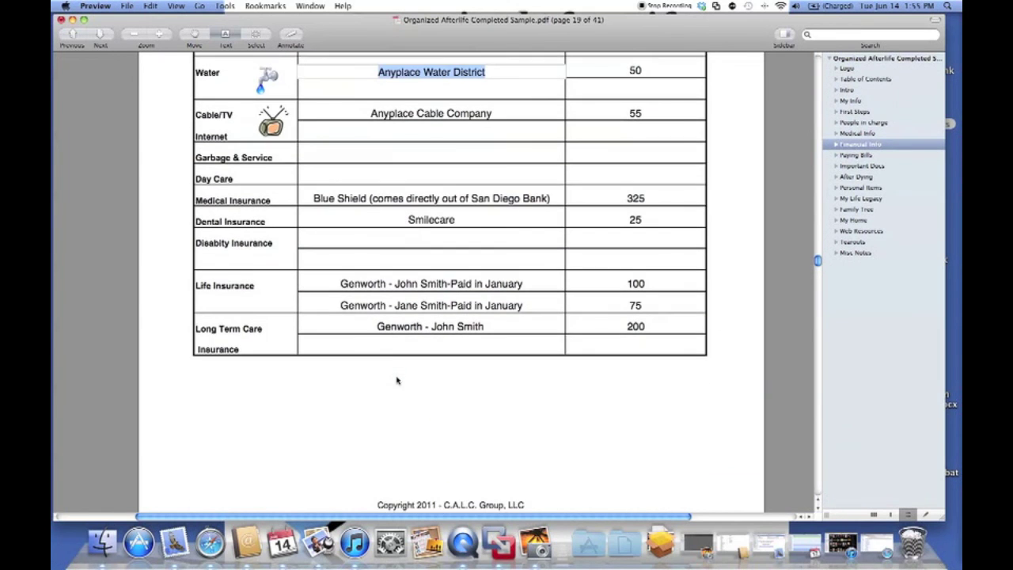
pyautogui.scroll(-9, 397, 381)
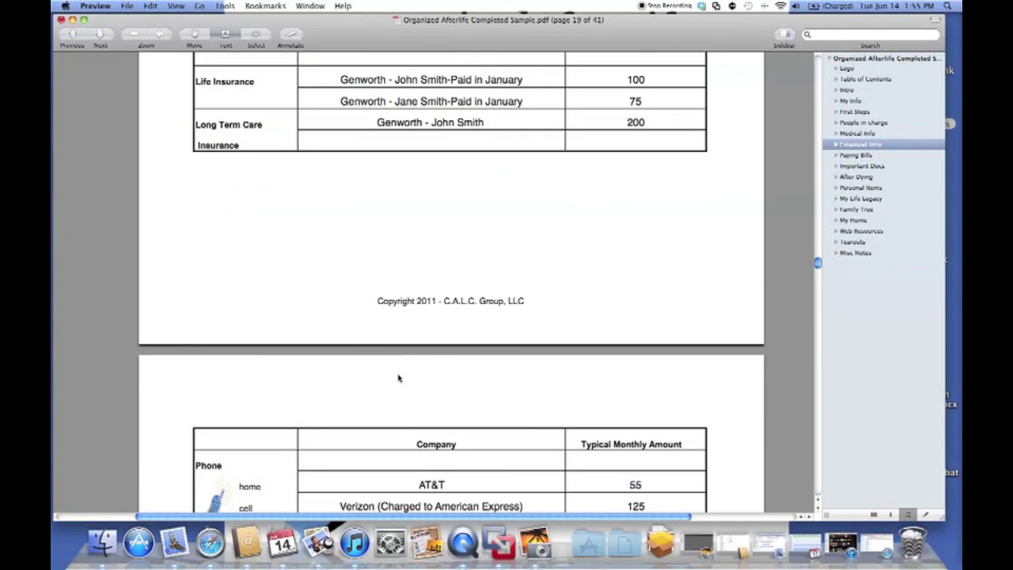
# Examine the phone and auto rows on the second bills page and select the Property Taxes company entry.
pyautogui.scroll(-10, 398, 378)
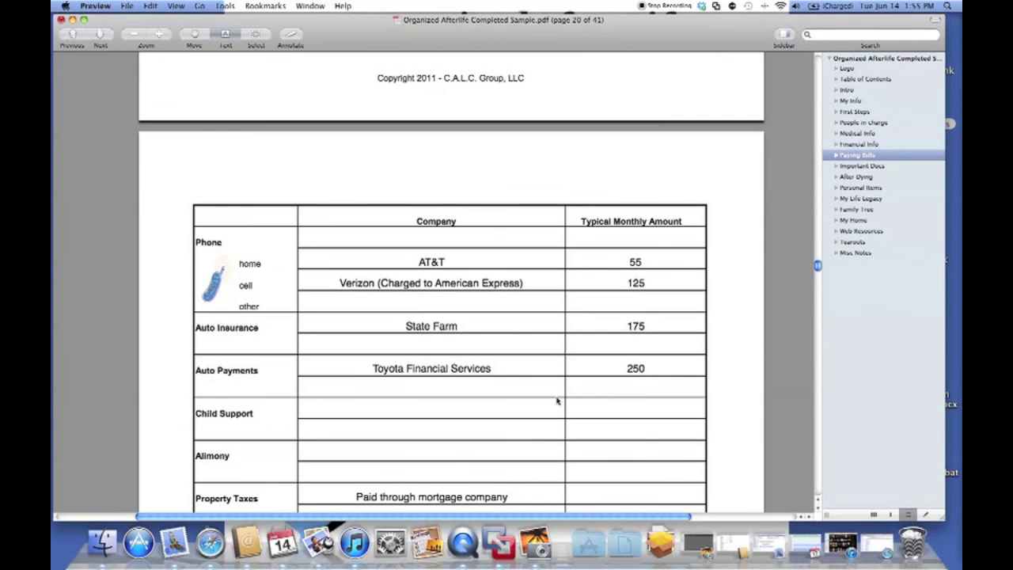
pyautogui.scroll(-3, 549, 436)
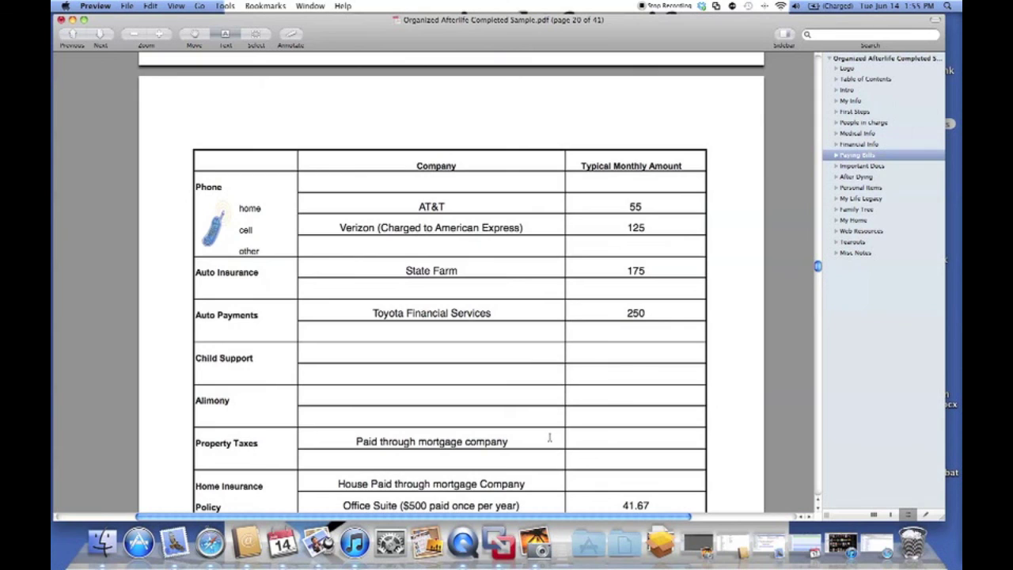
pyautogui.scroll(-3, 569, 439)
pyautogui.tripleClick(519, 395)
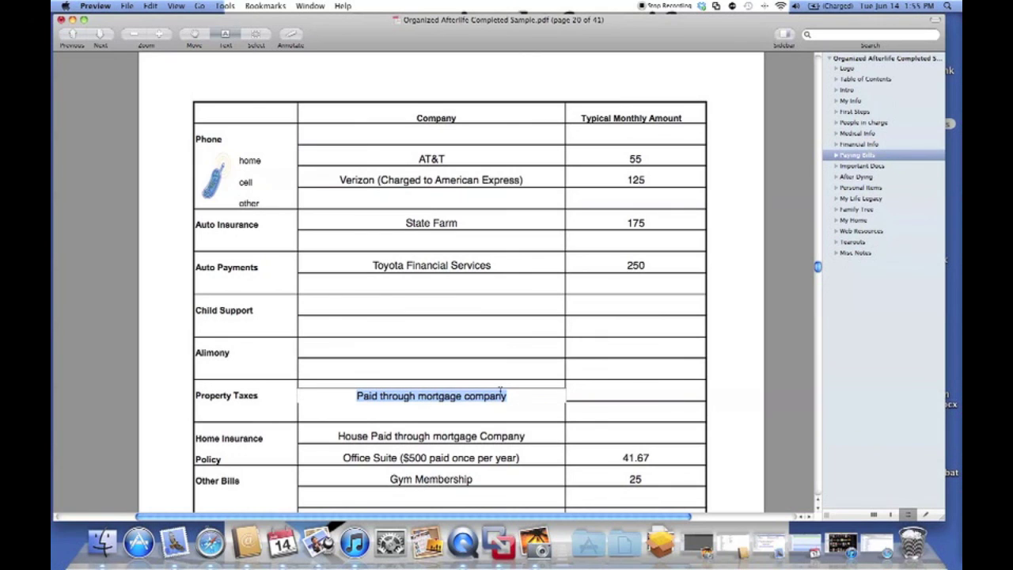
# Review the Home Insurance Policy and Other Bills rows, including the blank lines at the end of the table.
pyautogui.scroll(-3, 499, 388)
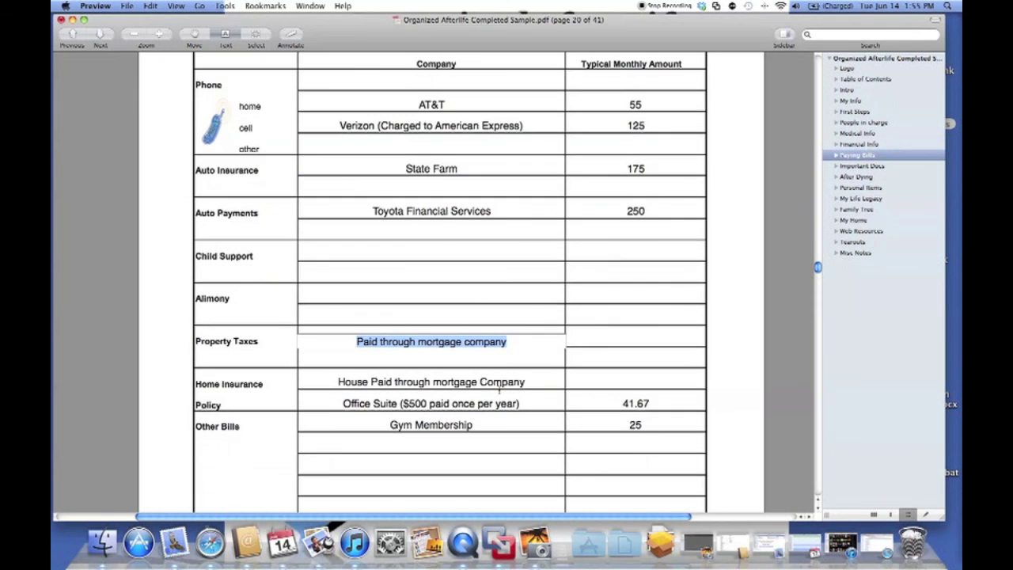
pyautogui.scroll(-4, 368, 382)
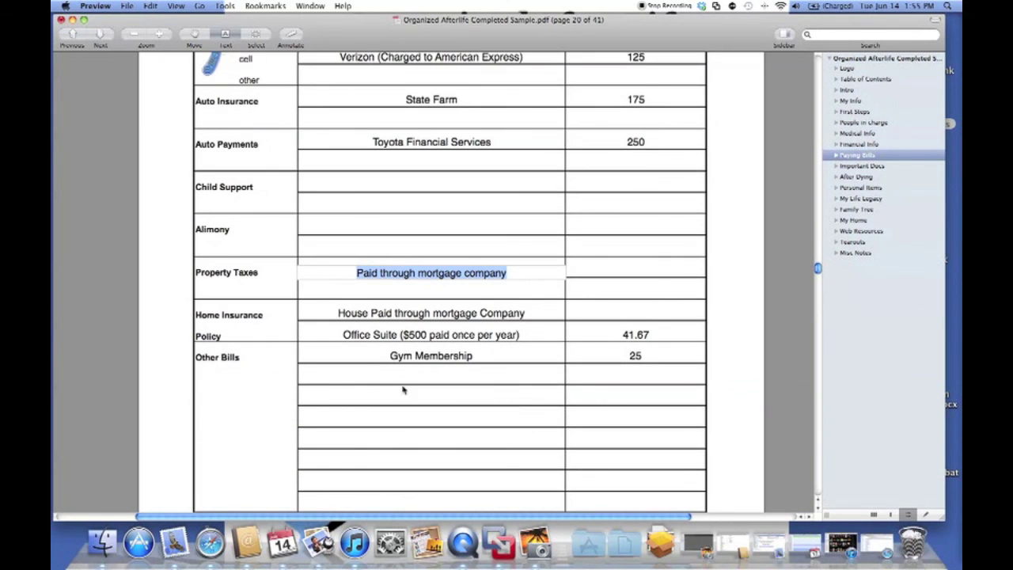
pyautogui.scroll(-2, 387, 372)
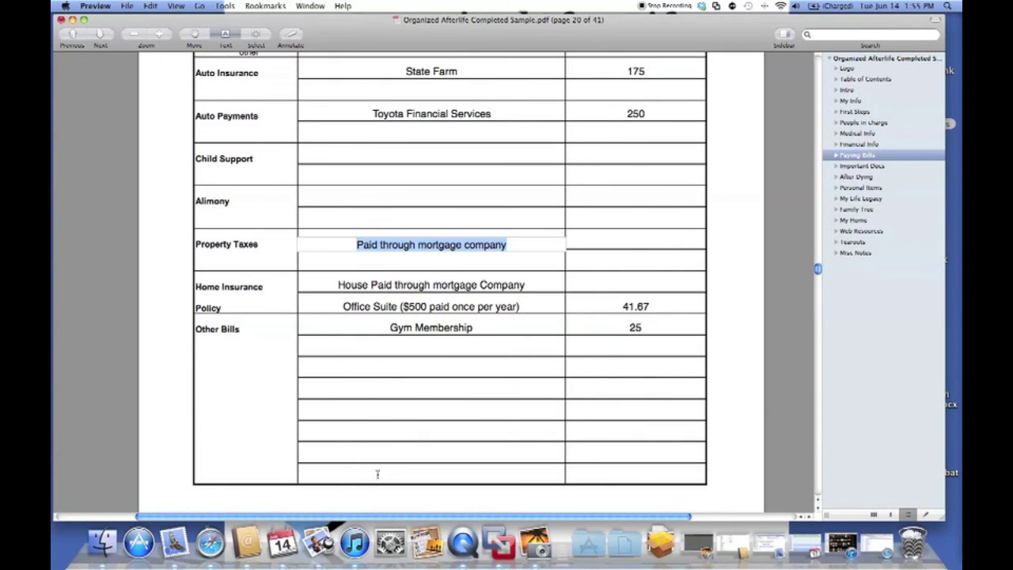